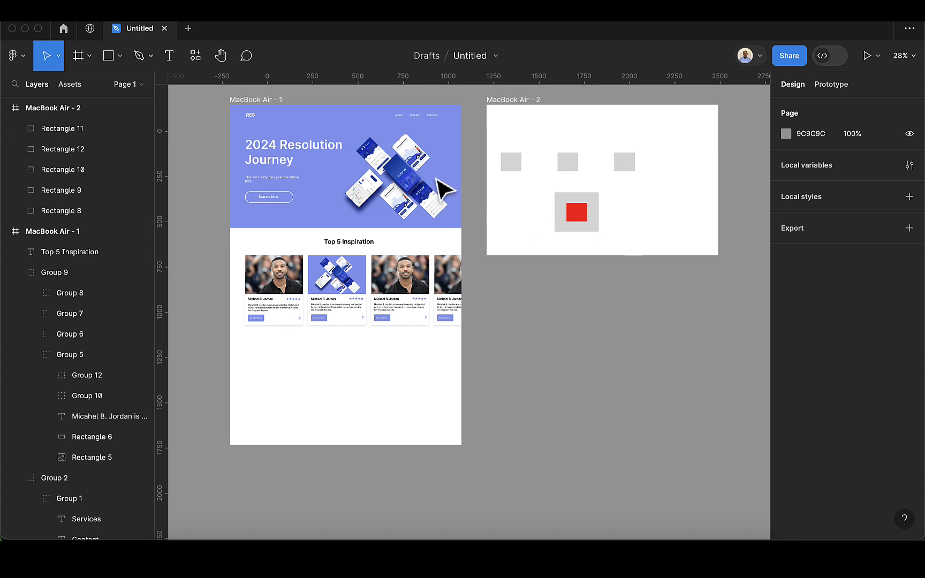
- Add a MacBook Air frame (1280 × 832) and draw a square of about 83 × 83 in its left part
{"action": "left_click", "coordinate": [82, 61]}
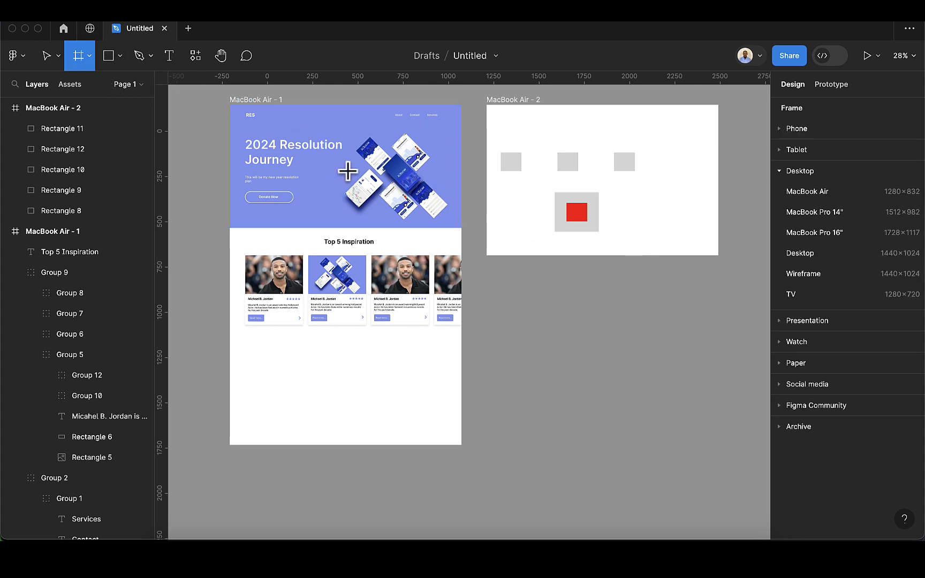
{"action": "left_click", "coordinate": [803, 191]}
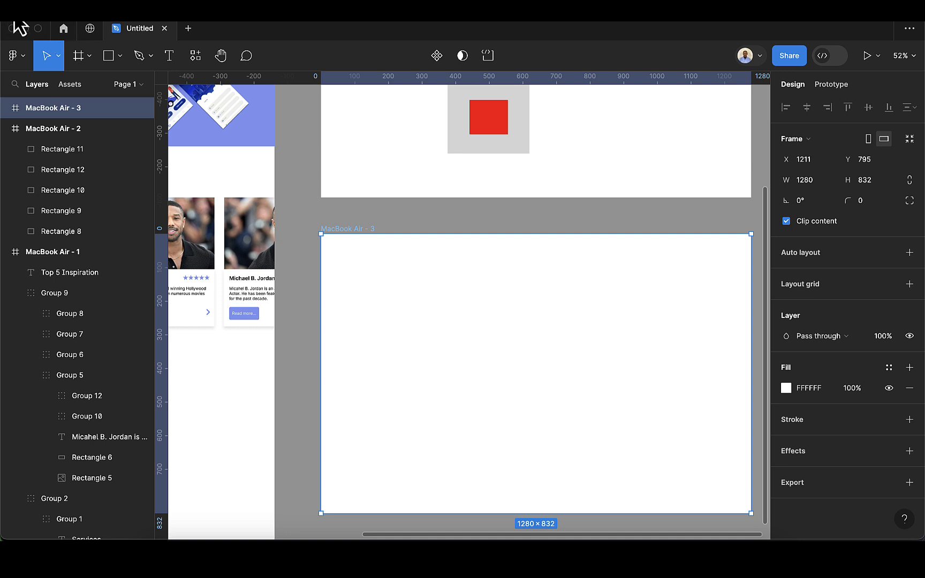
{"action": "left_click", "coordinate": [110, 60]}
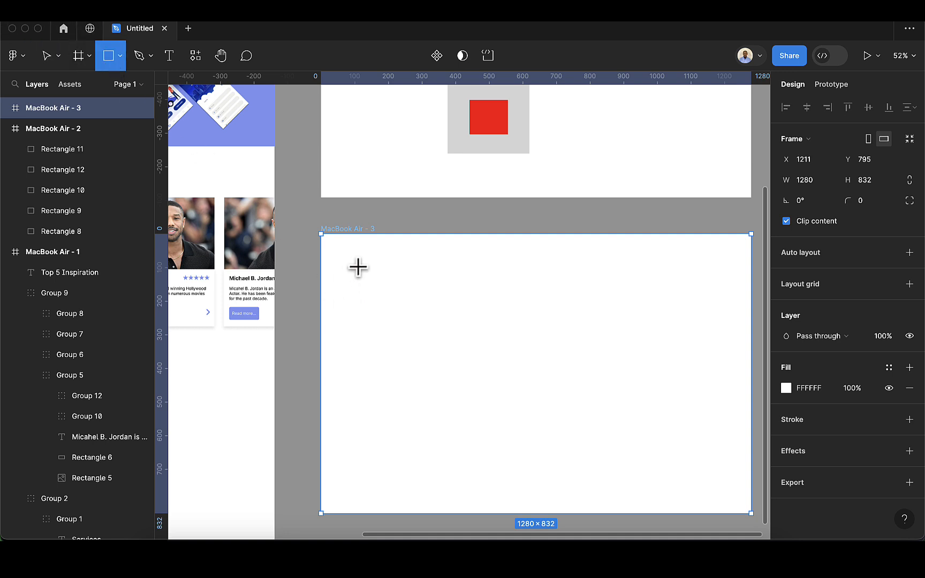
{"action": "left_click_drag", "start_coordinate": [375, 311], "coordinate": [404, 338]}
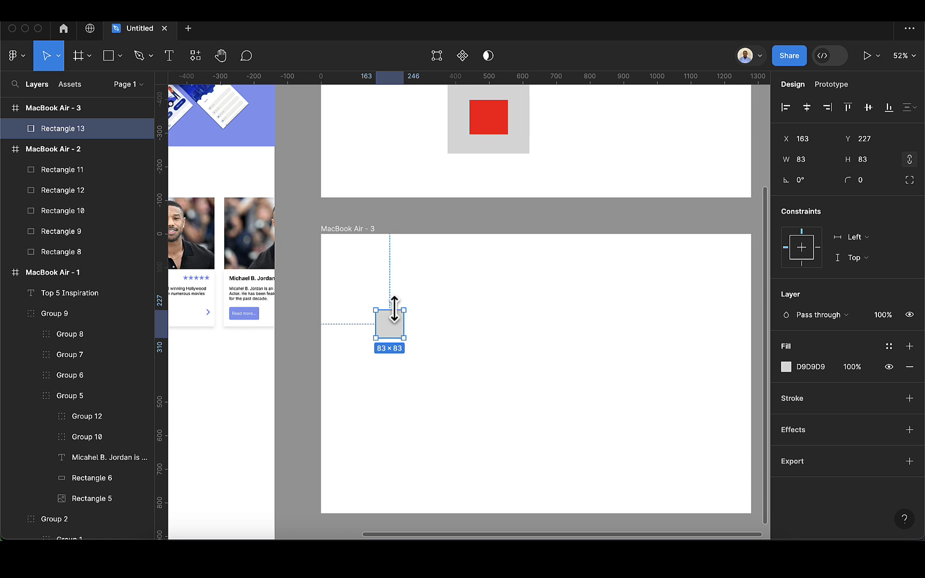
- Duplicate the square three times into an evenly spaced horizontal row, and move the last copy farther right to about X 902
{"action": "key", "text": "super+d"}
{"action": "left_click_drag", "start_coordinate": [391, 323], "coordinate": [448, 324]}
{"action": "key", "text": "super+d"}
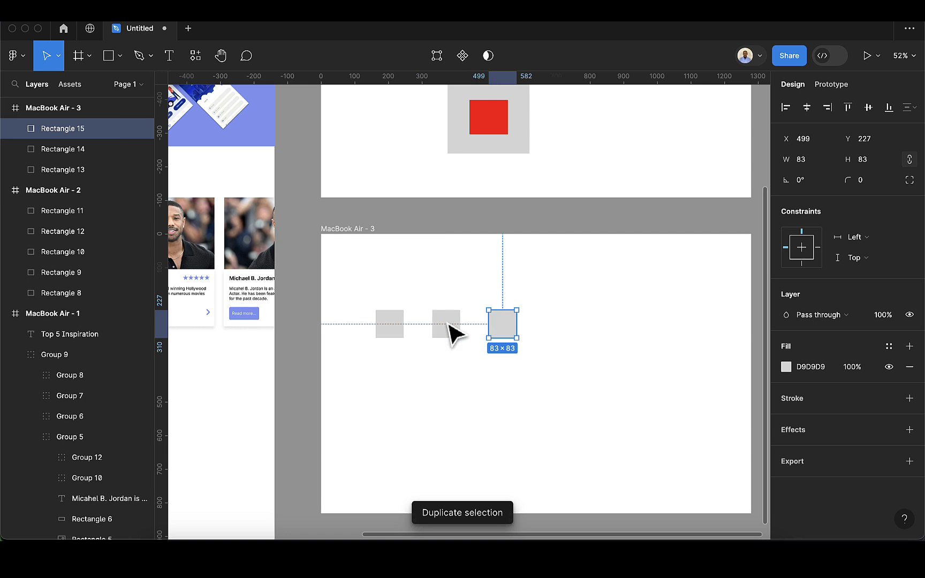
{"action": "key", "text": "super+d"}
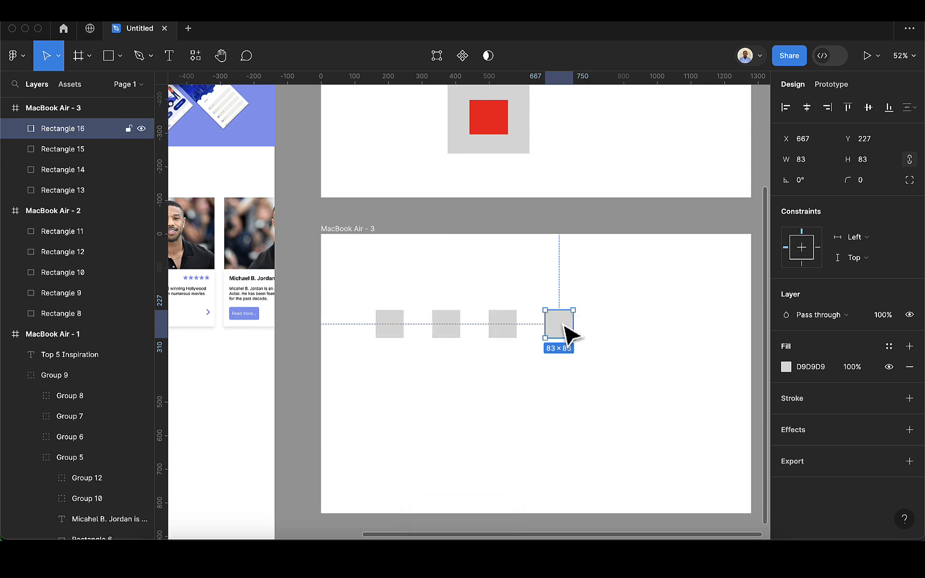
{"action": "left_click_drag", "start_coordinate": [568, 323], "coordinate": [643, 328]}
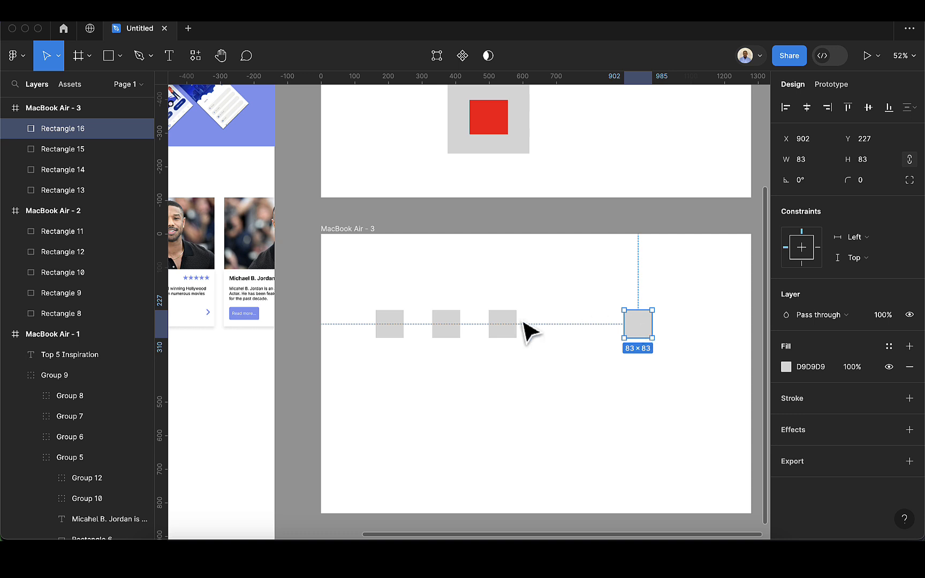
- Select all four squares together and apply auto layout to them
{"action": "left_click", "coordinate": [506, 327], "text": "shift"}
{"action": "left_click", "coordinate": [450, 328], "text": "shift"}
{"action": "left_click", "coordinate": [393, 331], "text": "shift"}
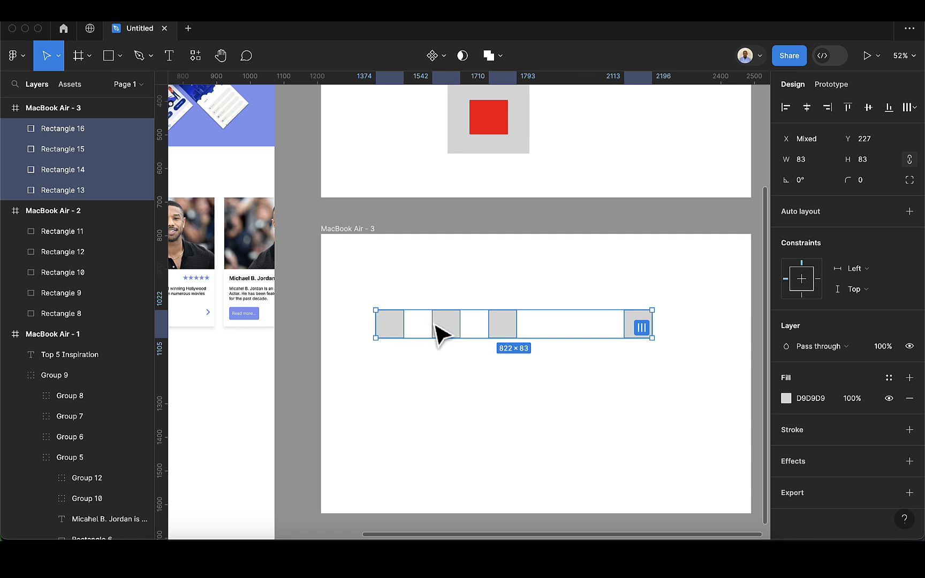
{"action": "left_click", "coordinate": [910, 212]}
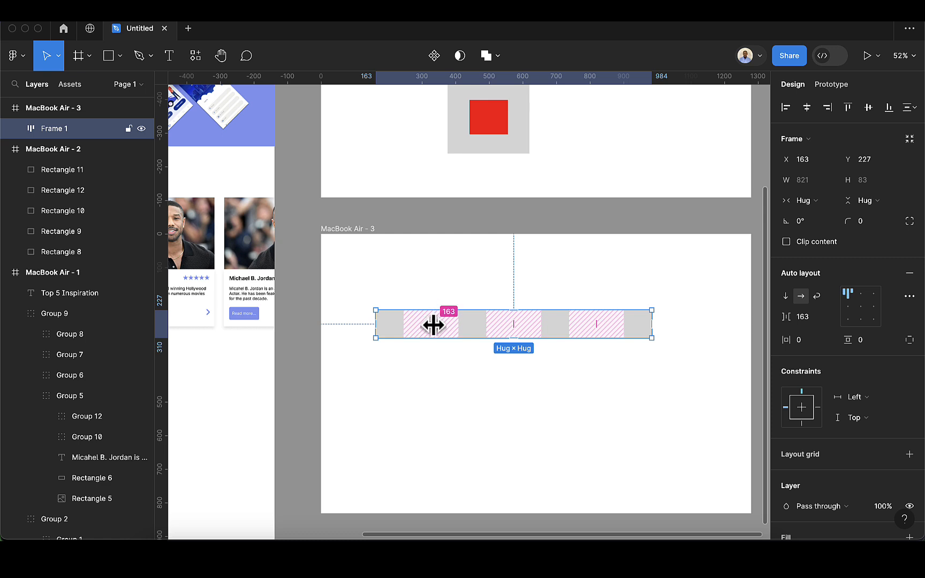
- Set the horizontal gap between the auto layout items to 50
{"action": "left_click", "coordinate": [814, 323]}
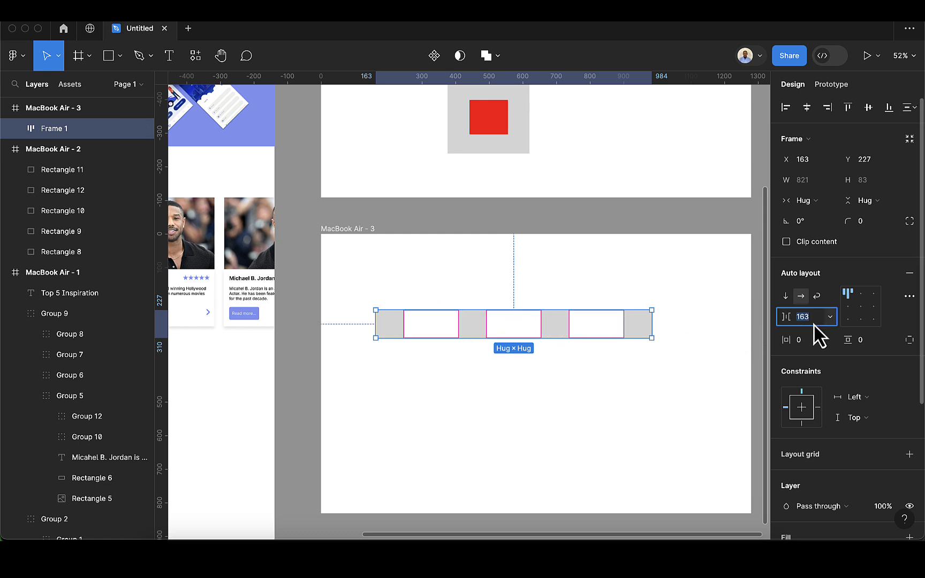
{"action": "key", "text": "BackSpace"}
{"action": "type", "text": "50"}
{"action": "key", "text": "Return"}
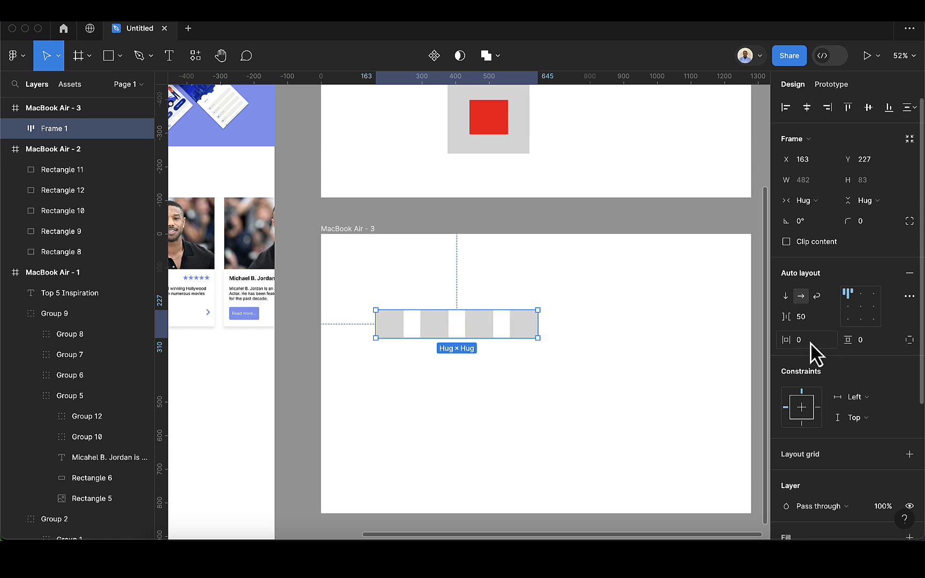
- Duplicate the last square inside the auto layout frame to add a fifth one to the row
{"action": "double_click", "coordinate": [527, 332]}
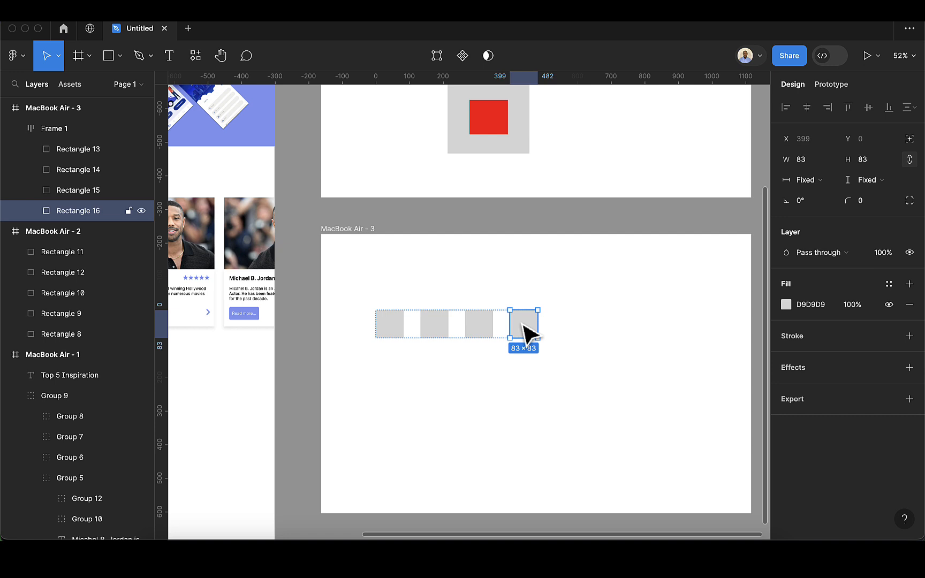
{"action": "key", "text": "super+d"}
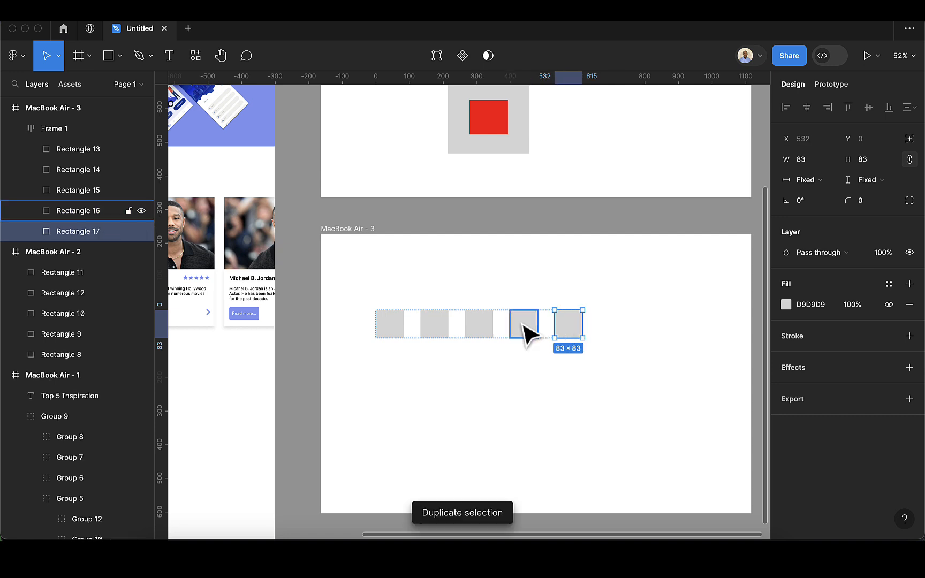
{"action": "left_click", "coordinate": [613, 413]}
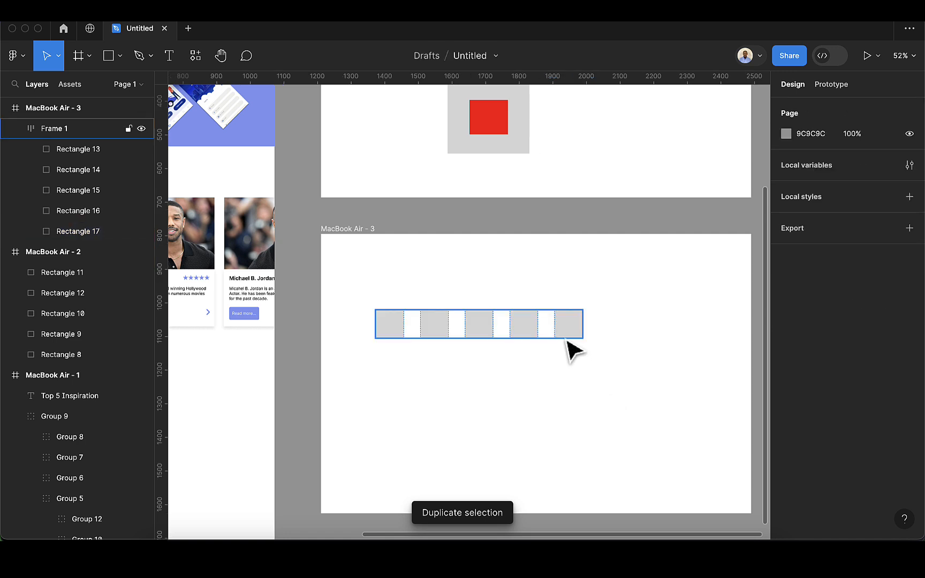
- Enlarge the fifth square in the auto layout row to about 205 × 205
{"action": "left_click", "coordinate": [560, 333]}
{"action": "mouse_move", "coordinate": [545, 324]}
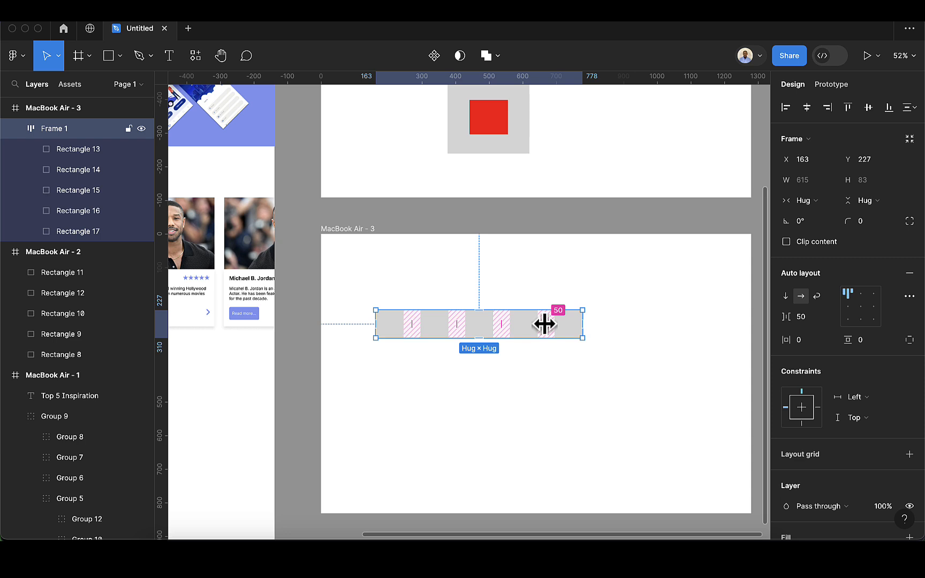
{"action": "left_click", "coordinate": [574, 324]}
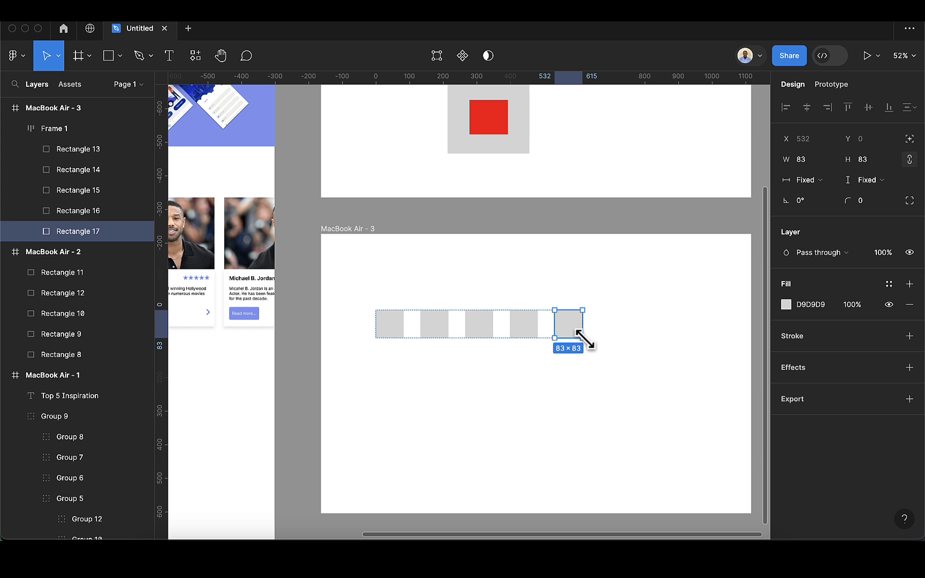
{"action": "left_click_drag", "start_coordinate": [585, 341], "coordinate": [615, 378]}
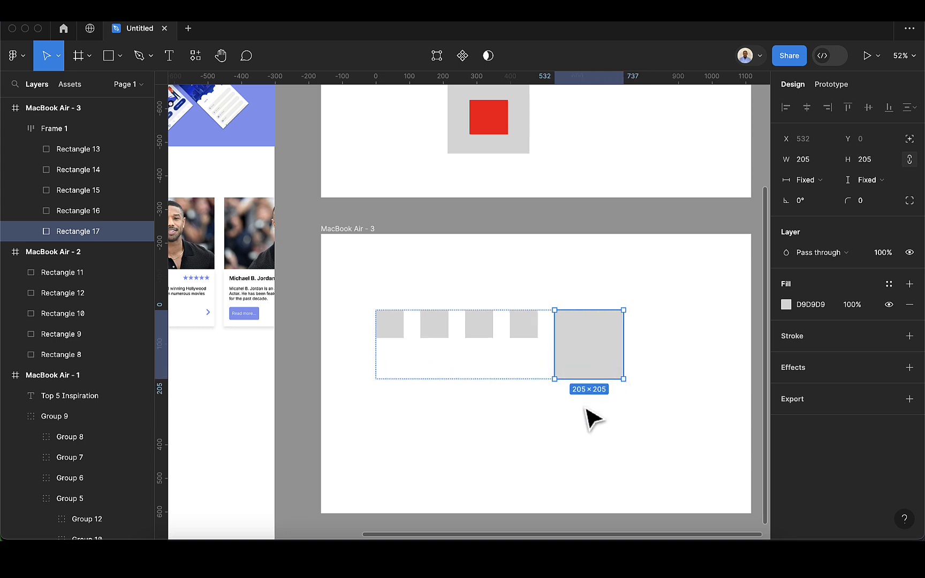
{"action": "key", "text": "Escape"}
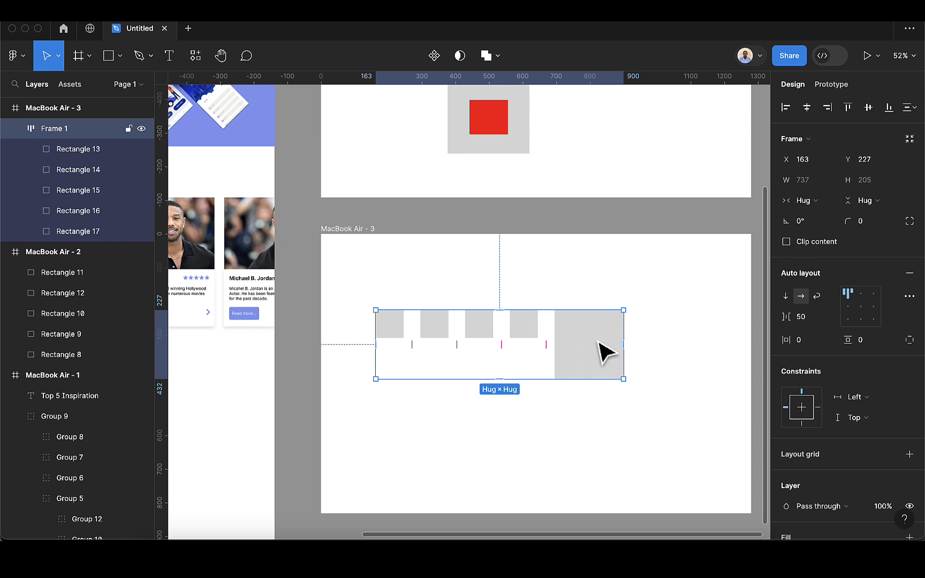
- Try bottom-left alignment for the auto layout items and settle on centre alignment
{"action": "left_click", "coordinate": [861, 308]}
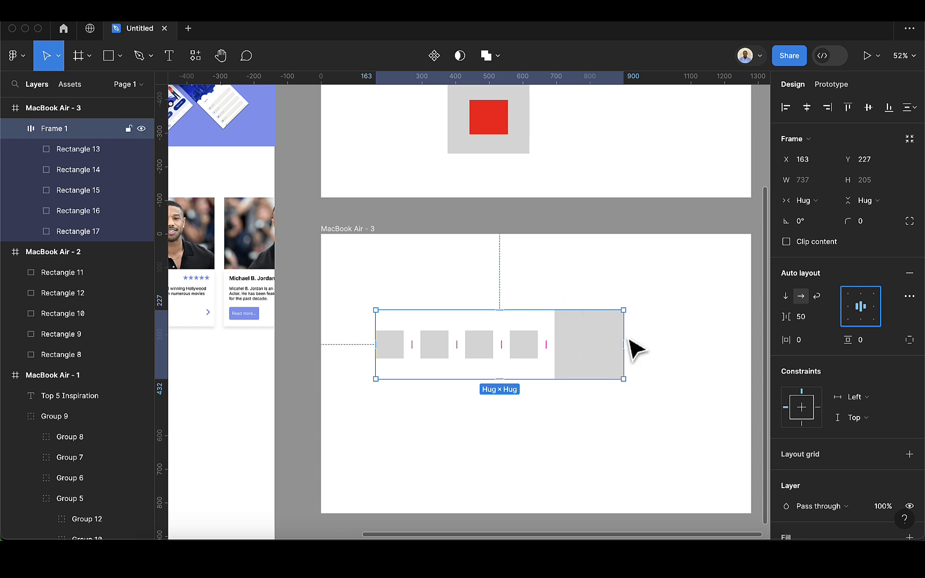
{"action": "left_click", "coordinate": [860, 320]}
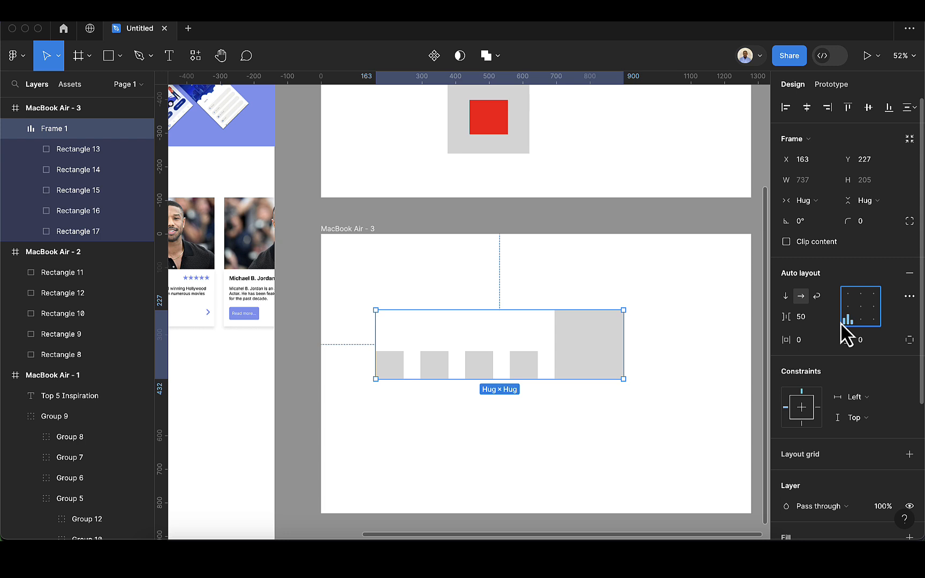
{"action": "left_click", "coordinate": [858, 308]}
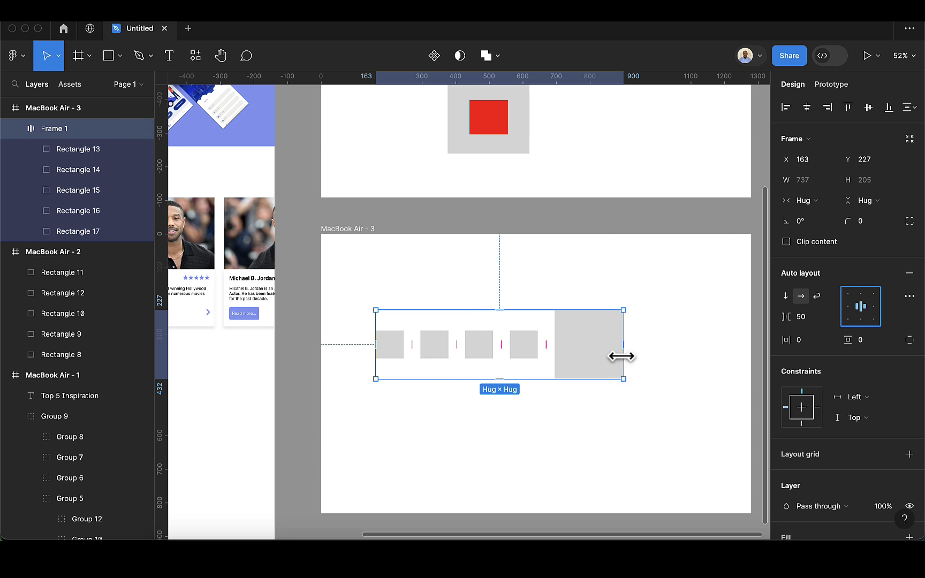
- Try the vertical and wrap directions on the auto layout frame, return it to horizontal, and move it to about X 198, Y 198
{"action": "left_click", "coordinate": [785, 296]}
{"action": "left_click_drag", "start_coordinate": [431, 512], "coordinate": [434, 449]}
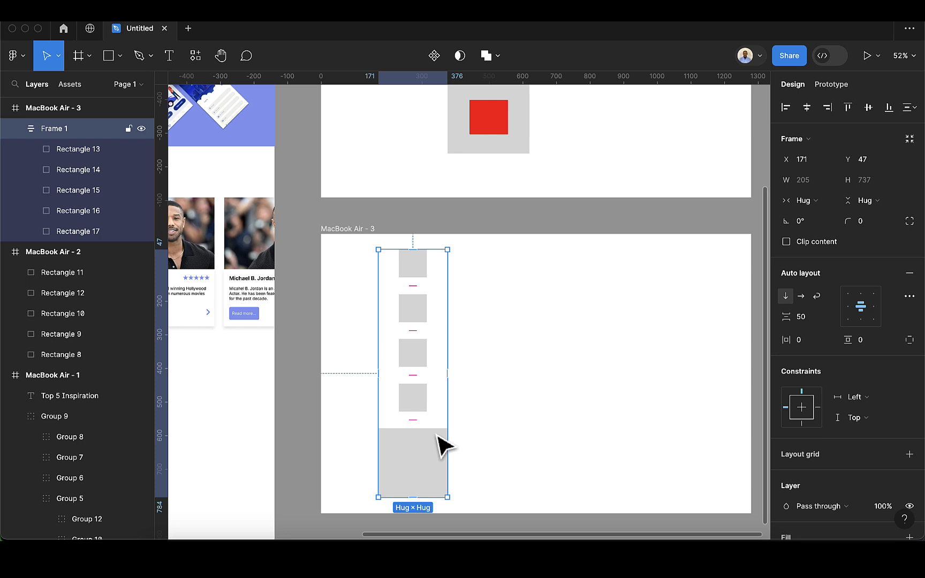
{"action": "left_click", "coordinate": [802, 296]}
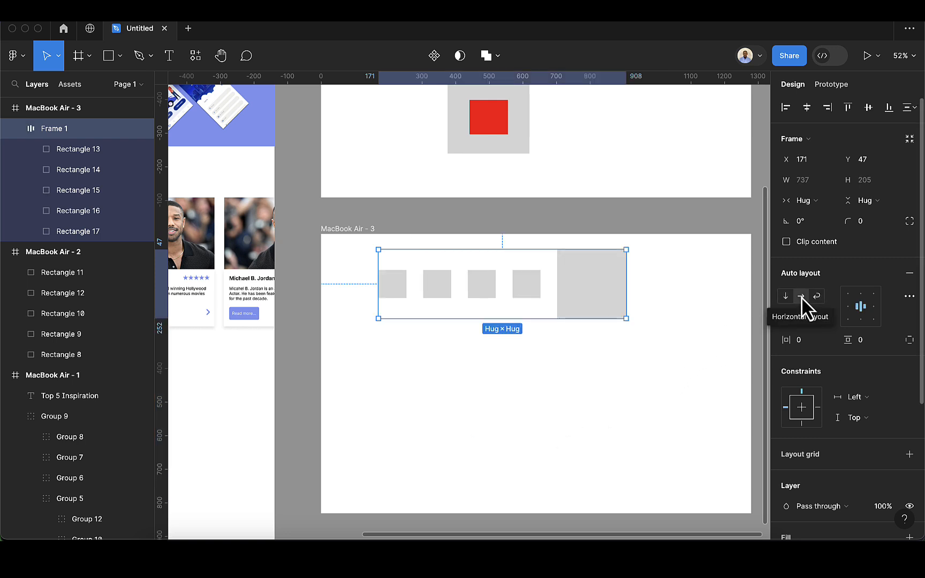
{"action": "left_click_drag", "start_coordinate": [591, 313], "coordinate": [600, 365]}
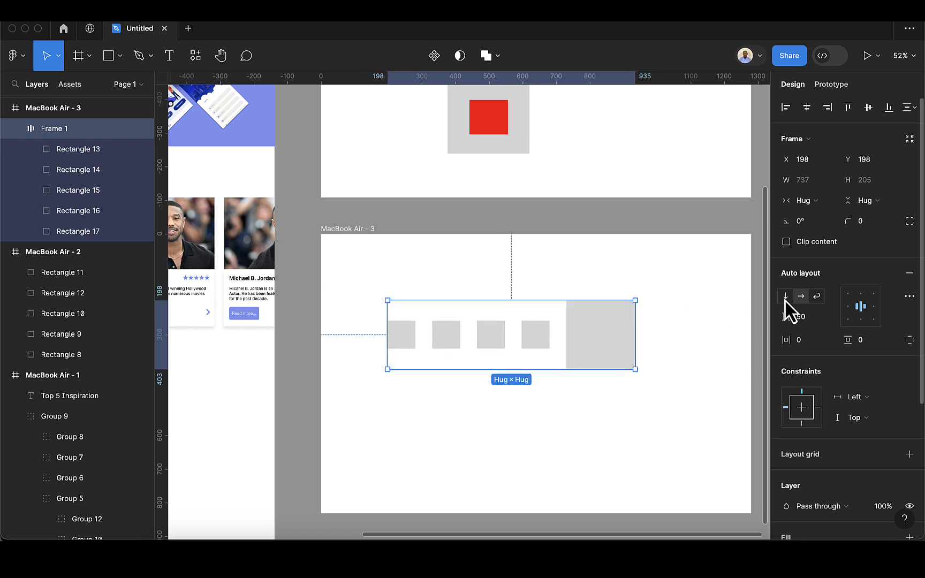
{"action": "left_click", "coordinate": [815, 296]}
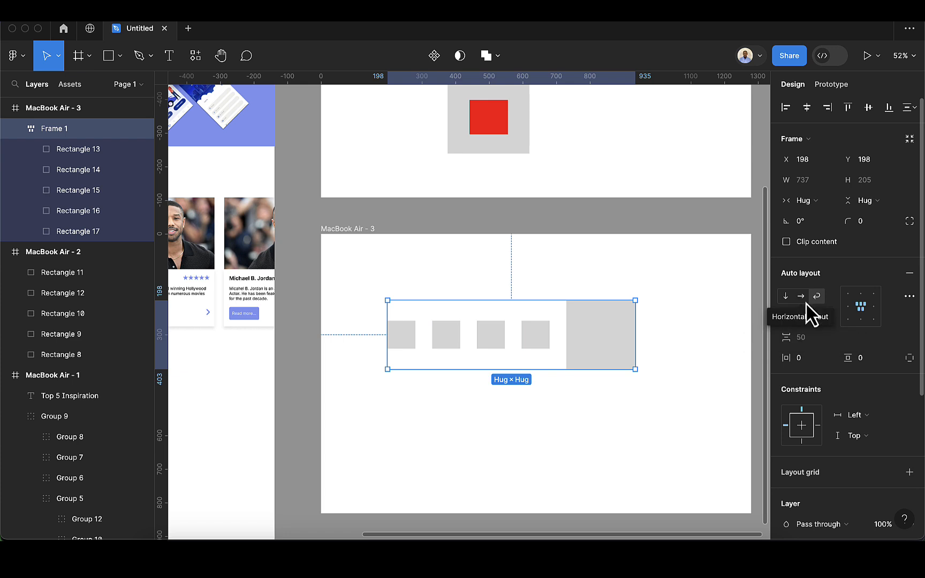
{"action": "left_click", "coordinate": [802, 296]}
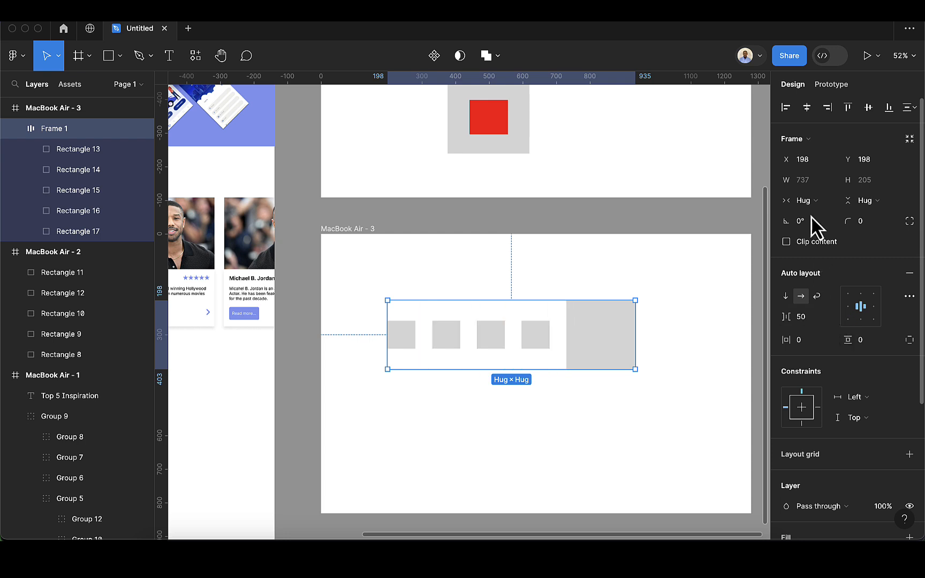
- Give the auto layout frame a minimum width of 400 and a maximum width of 800
{"action": "left_click", "coordinate": [830, 180]}
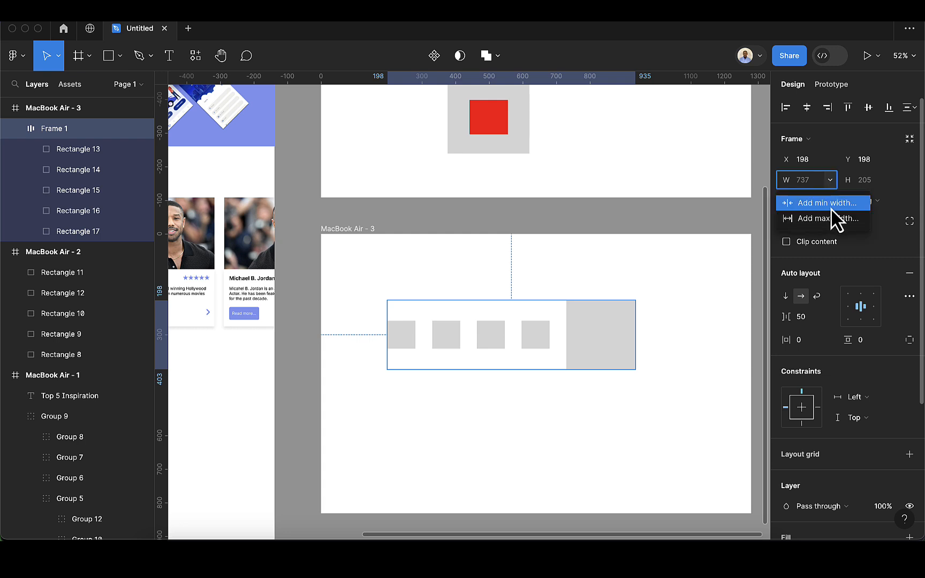
{"action": "left_click", "coordinate": [831, 207]}
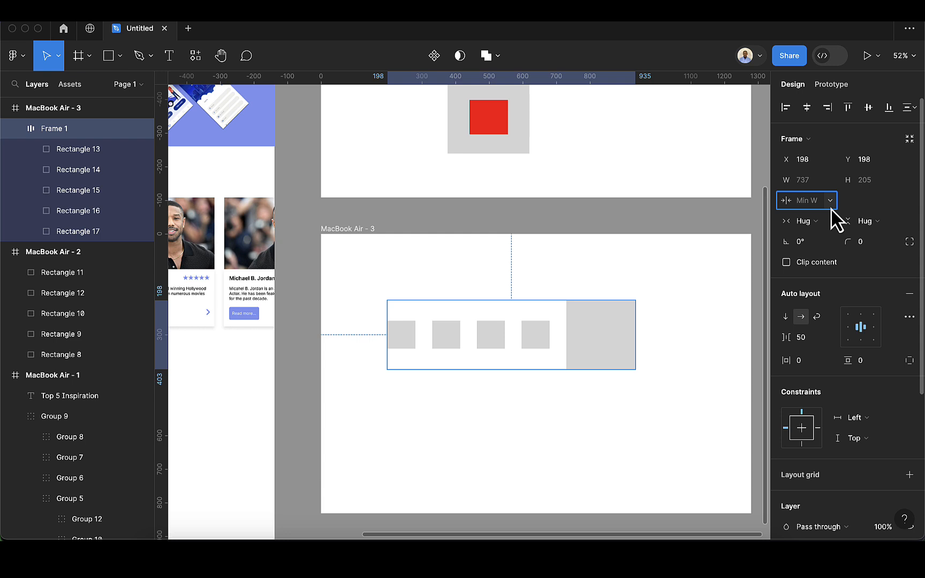
{"action": "type", "text": "400"}
{"action": "key", "text": "Return"}
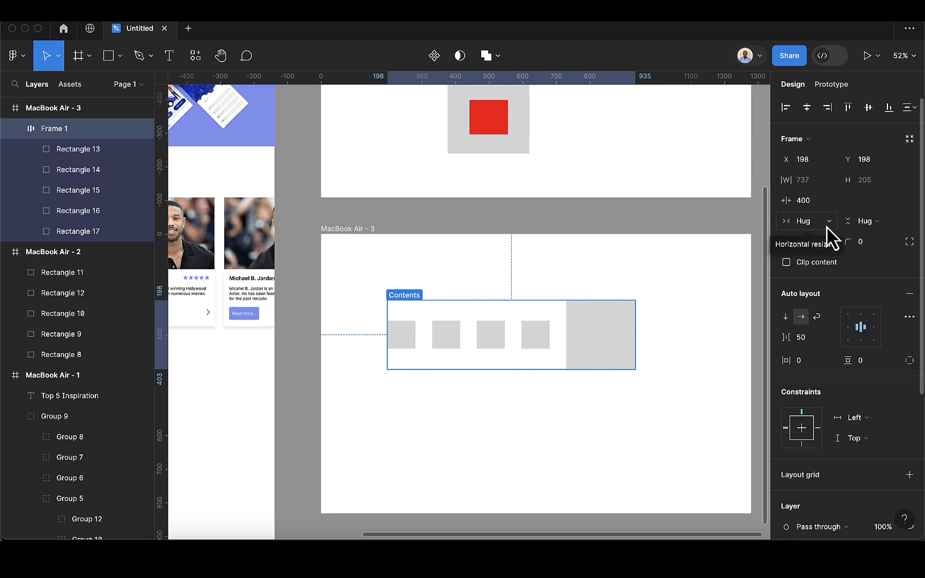
{"action": "left_click", "coordinate": [831, 181]}
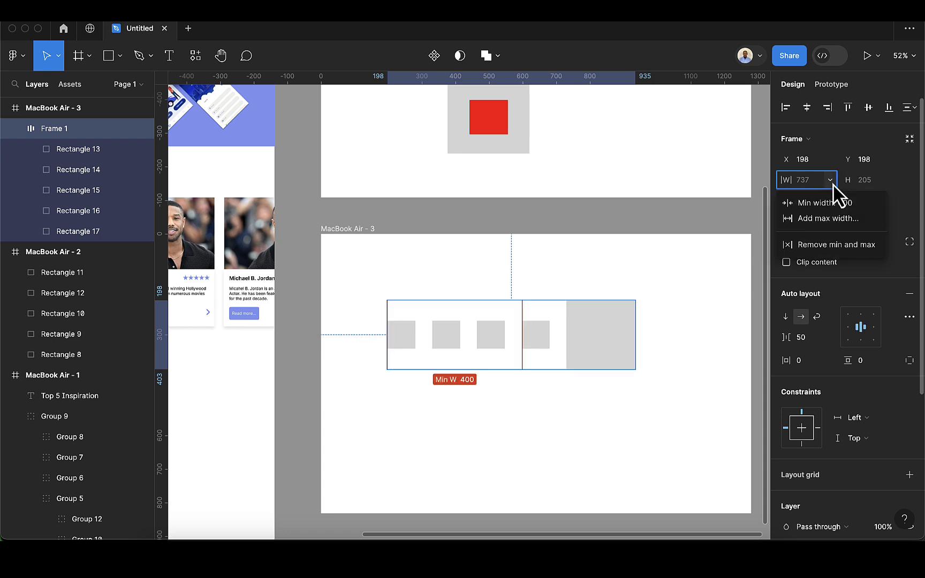
{"action": "left_click", "coordinate": [840, 220]}
{"action": "type", "text": "800"}
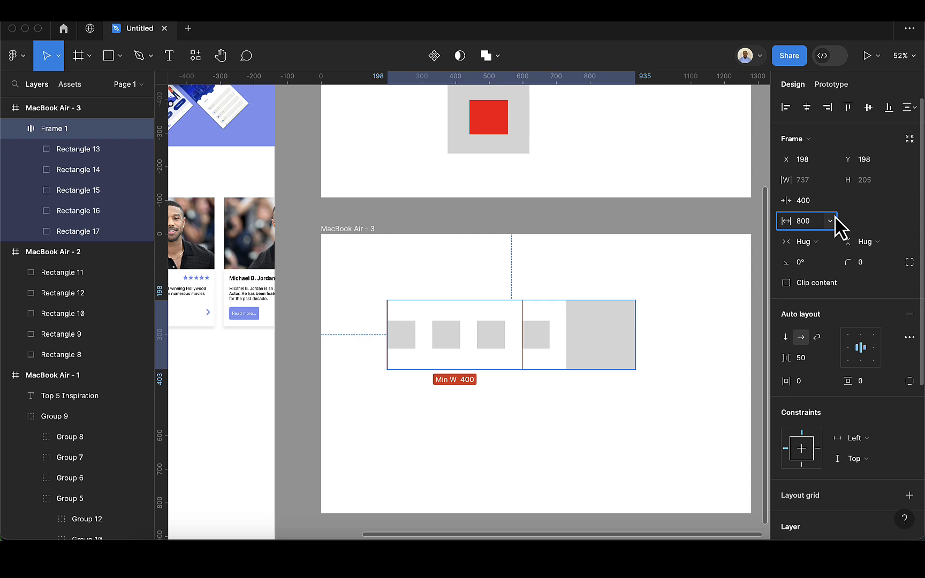
{"action": "key", "text": "Return"}
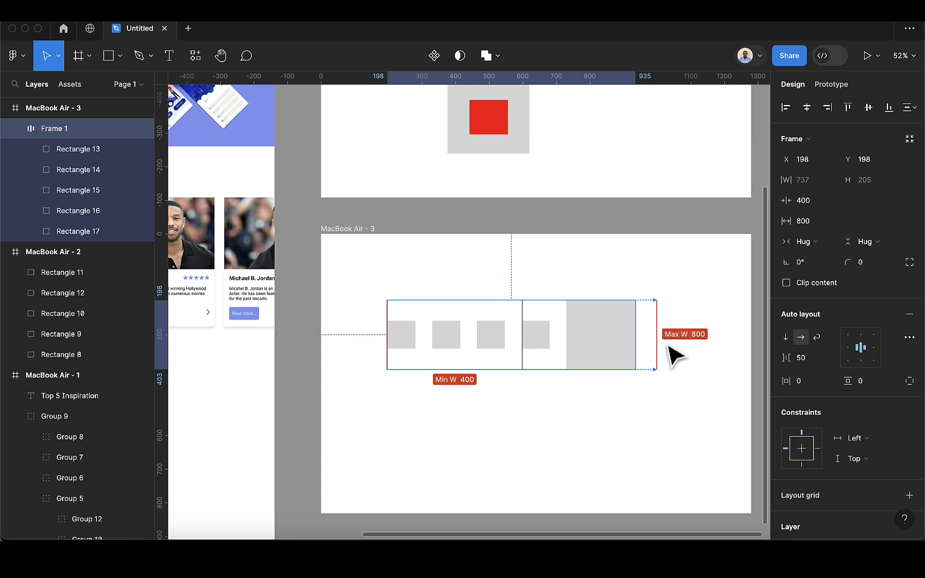
- Switch the auto layout frame of five squares to the wrap direction
{"action": "left_click", "coordinate": [537, 386]}
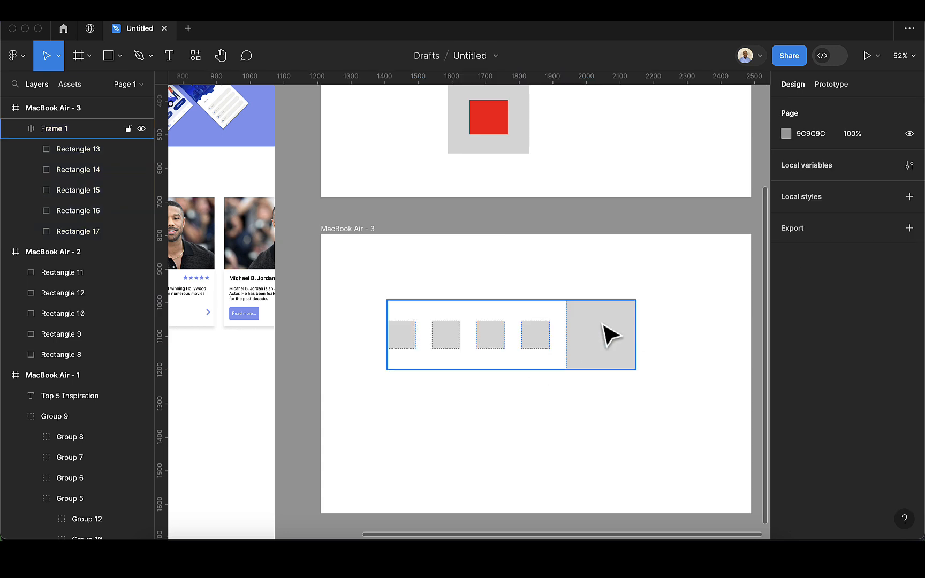
{"action": "left_click", "coordinate": [592, 336]}
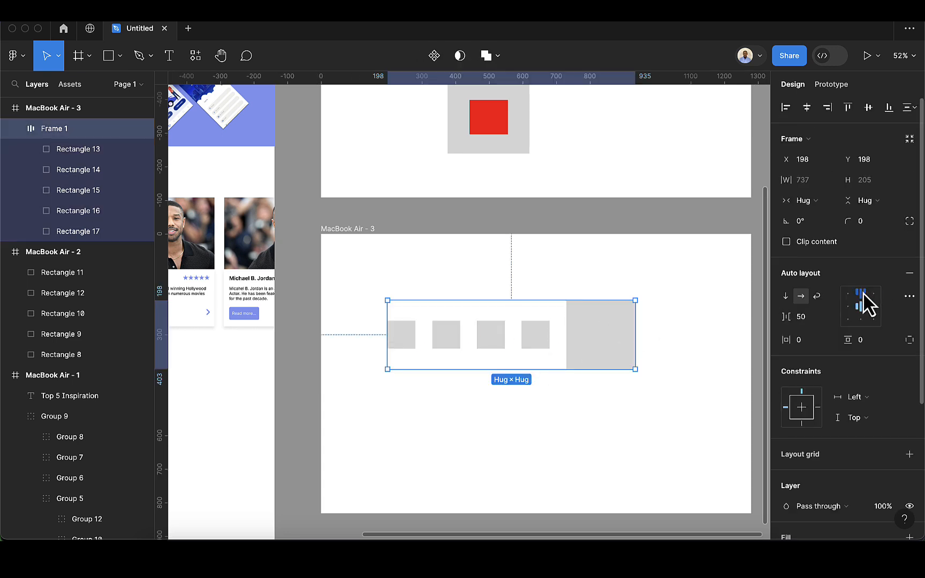
{"action": "left_click", "coordinate": [817, 296]}
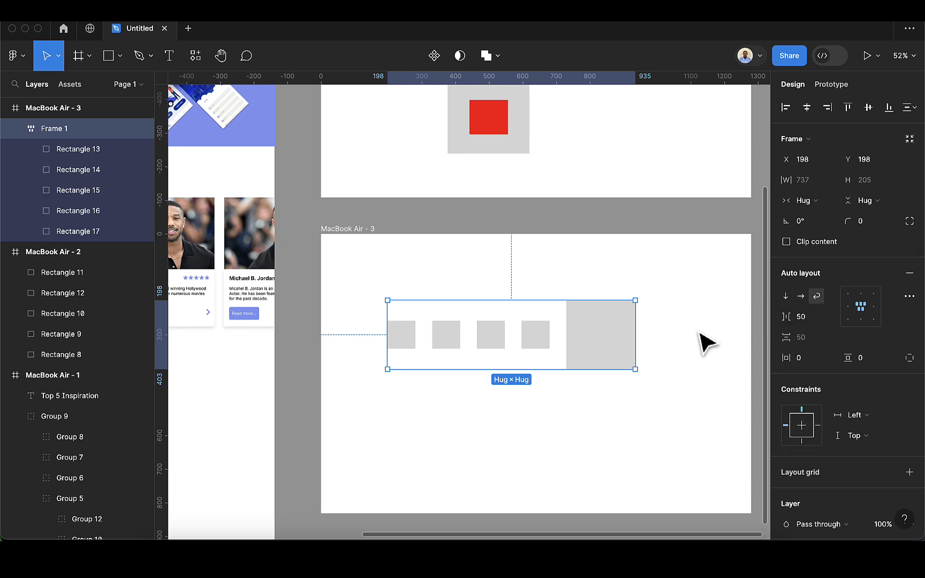
- Resize the wrapping auto layout frame down to its 400 minimum width and out to its 800 maximum width
{"action": "left_click_drag", "start_coordinate": [635, 342], "coordinate": [495, 364]}
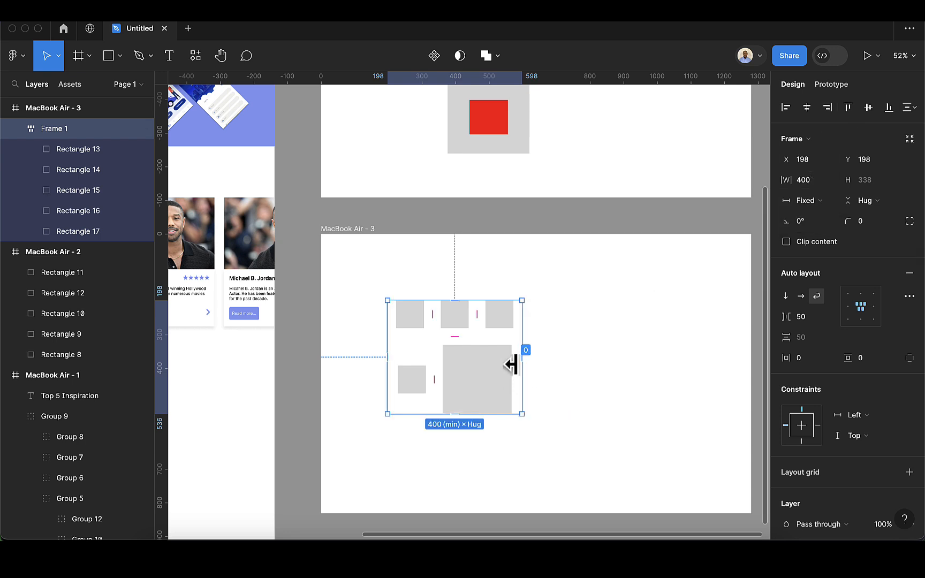
{"action": "left_click_drag", "start_coordinate": [522, 367], "coordinate": [752, 386]}
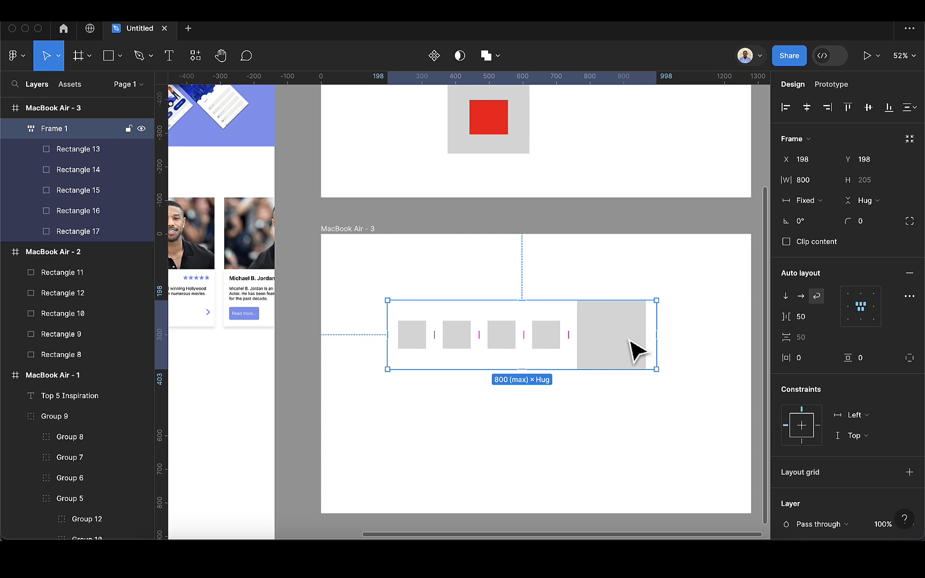
- Delete the large square from the auto layout frame and duplicate the last small square twice
{"action": "left_click", "coordinate": [637, 354]}
{"action": "key", "text": "Delete"}
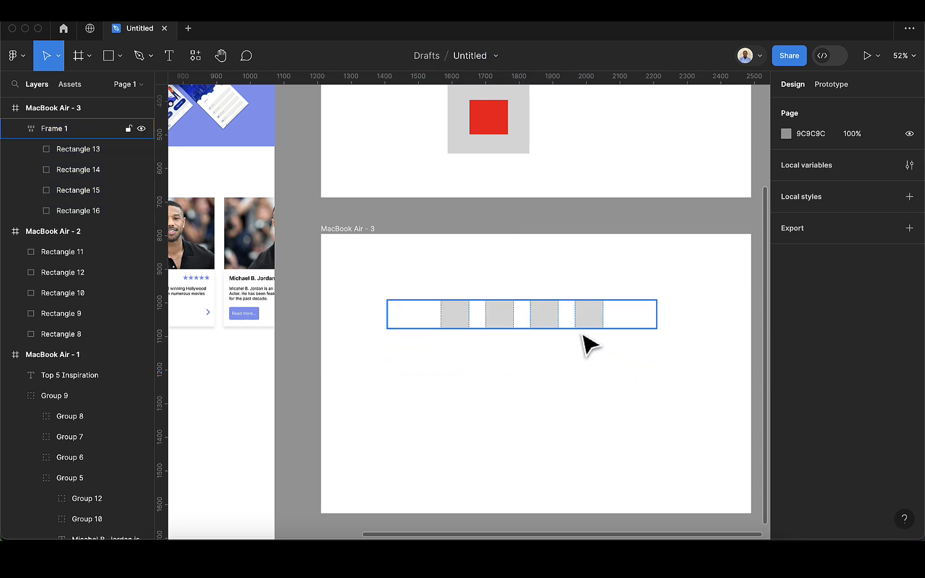
{"action": "left_click", "coordinate": [597, 320]}
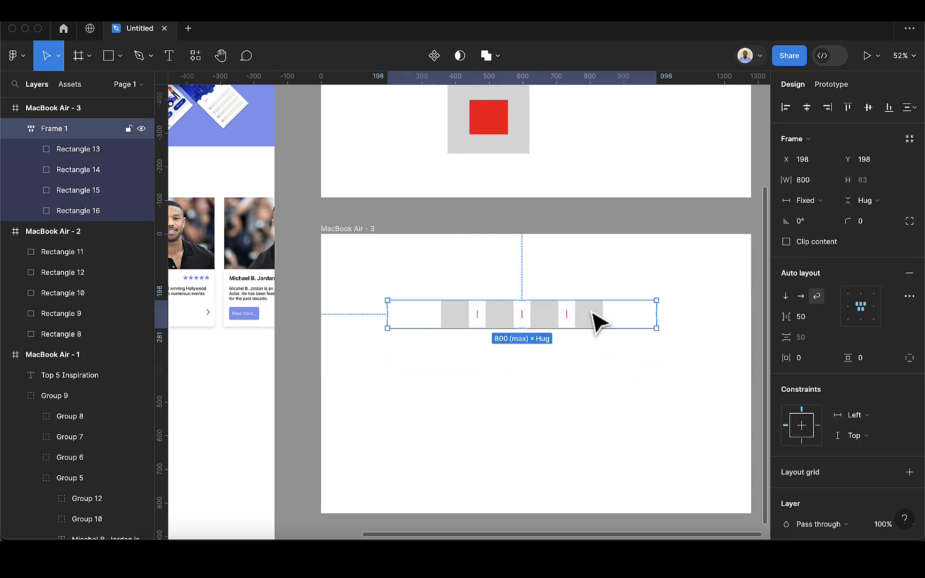
{"action": "left_click", "coordinate": [597, 320]}
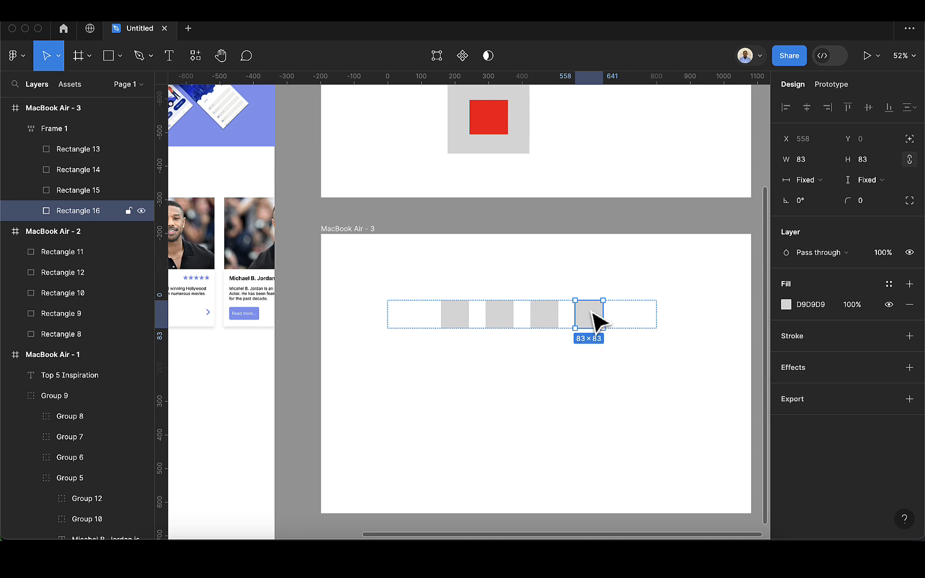
{"action": "key", "text": "super+d"}
{"action": "key", "text": "super+d"}
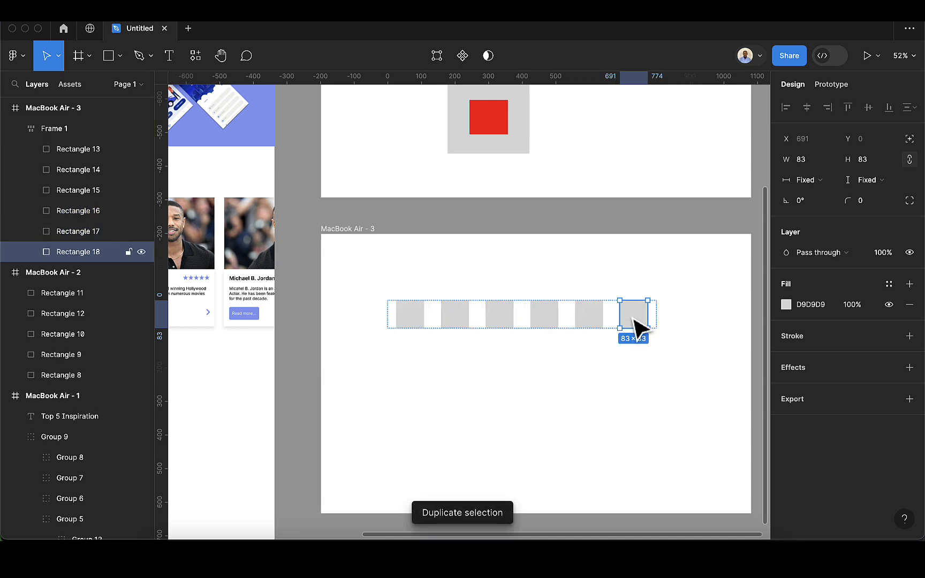
- Test the wrapping of the six equal squares by narrowing the frame to 400 and widening it back to 800
{"action": "left_click", "coordinate": [661, 324]}
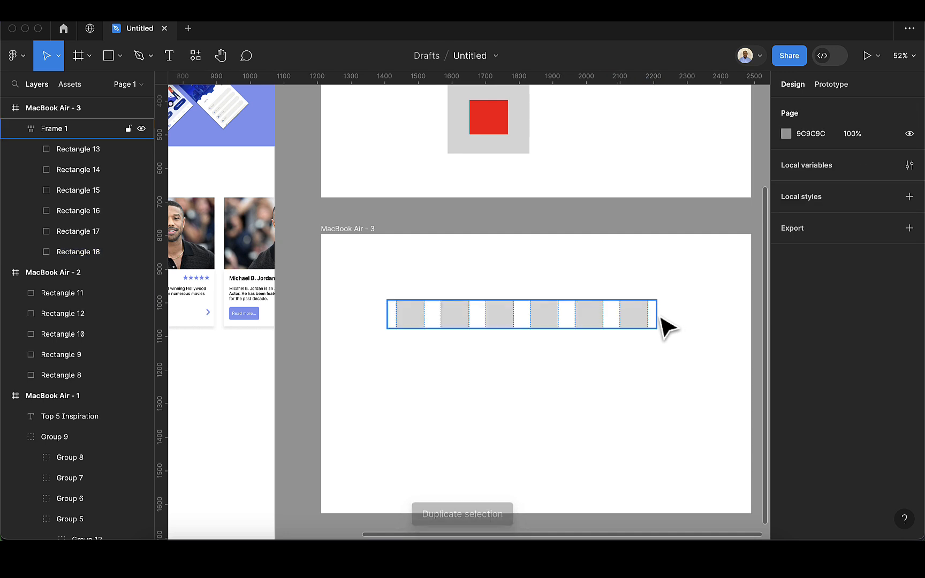
{"action": "left_click", "coordinate": [647, 320]}
{"action": "left_click_drag", "start_coordinate": [655, 316], "coordinate": [489, 336]}
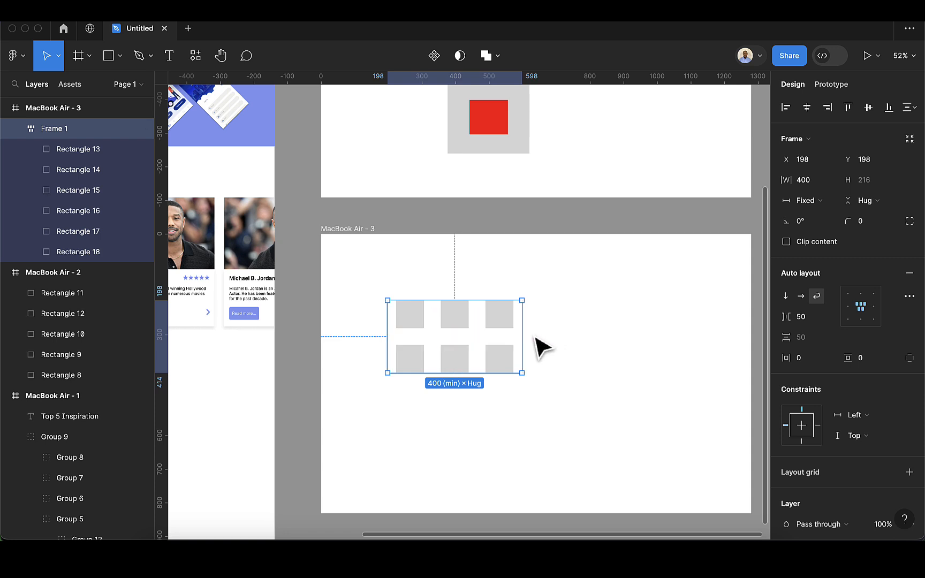
{"action": "left_click_drag", "start_coordinate": [523, 345], "coordinate": [702, 364]}
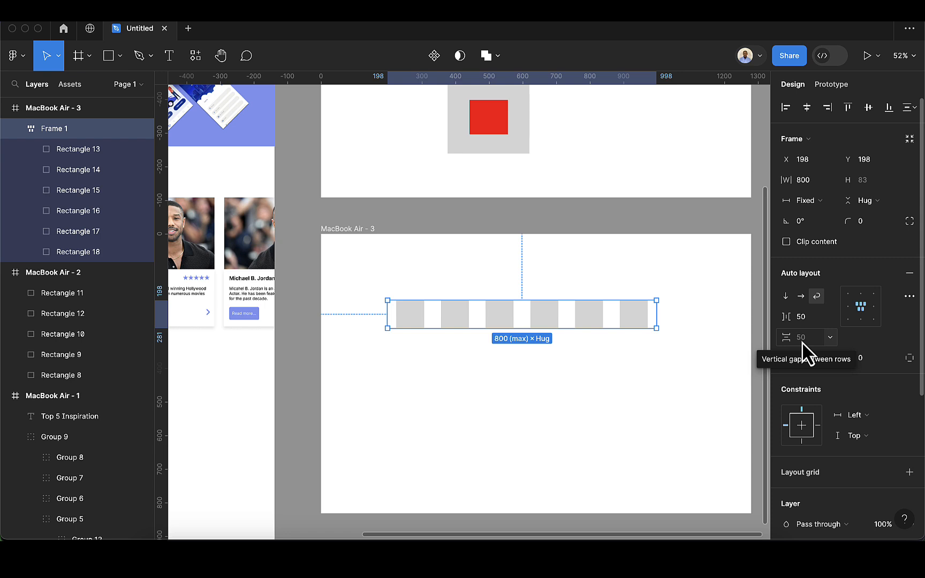
- Try the vertical direction on the frame of six squares and switch it to horizontal
{"action": "left_click", "coordinate": [789, 298]}
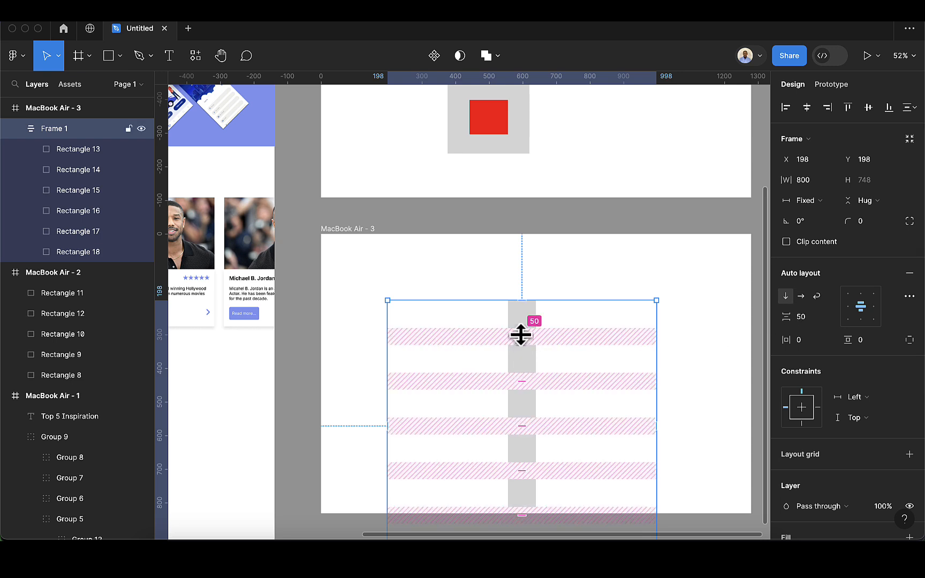
{"action": "left_click", "coordinate": [801, 296]}
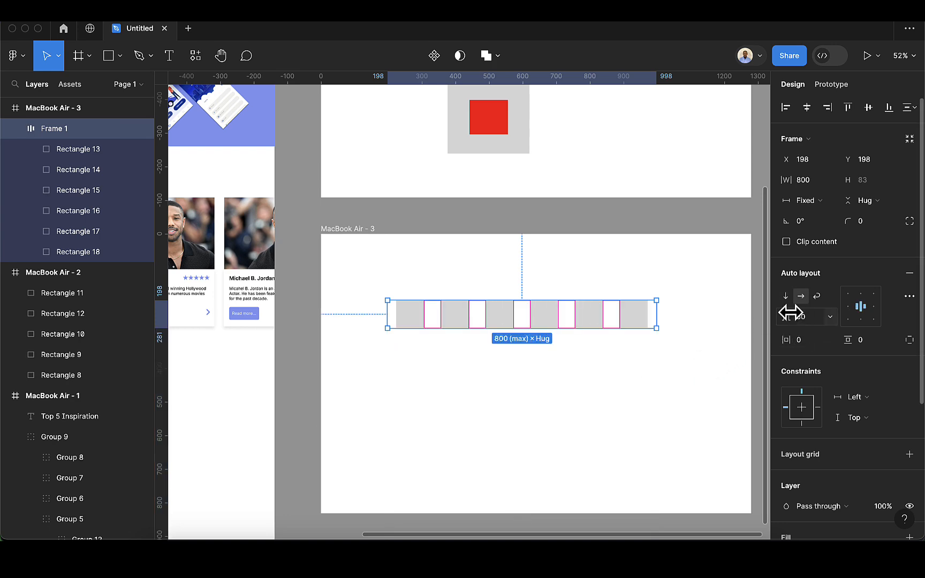
- Try a horizontal padding of 50 on the auto layout frame and settle on 10
{"action": "left_click", "coordinate": [807, 343]}
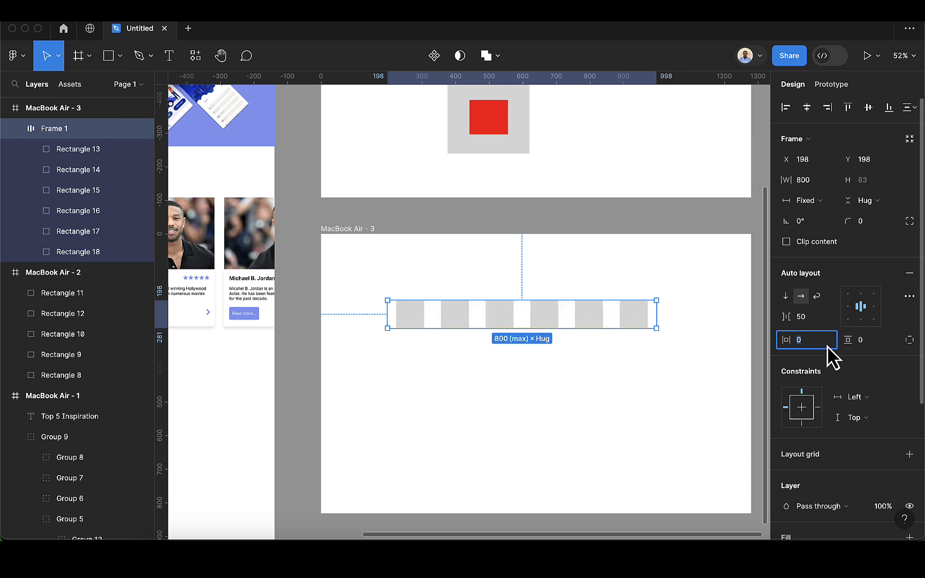
{"action": "key", "text": "BackSpace"}
{"action": "type", "text": "50"}
{"action": "key", "text": "Return"}
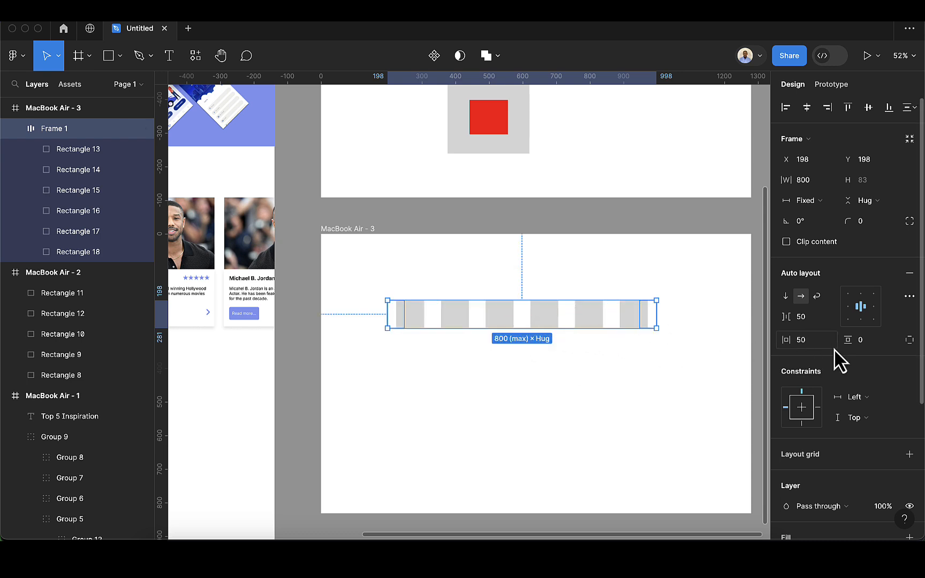
{"action": "left_click", "coordinate": [824, 345]}
{"action": "key", "text": "BackSpace"}
{"action": "type", "text": "10"}
{"action": "key", "text": "Return"}
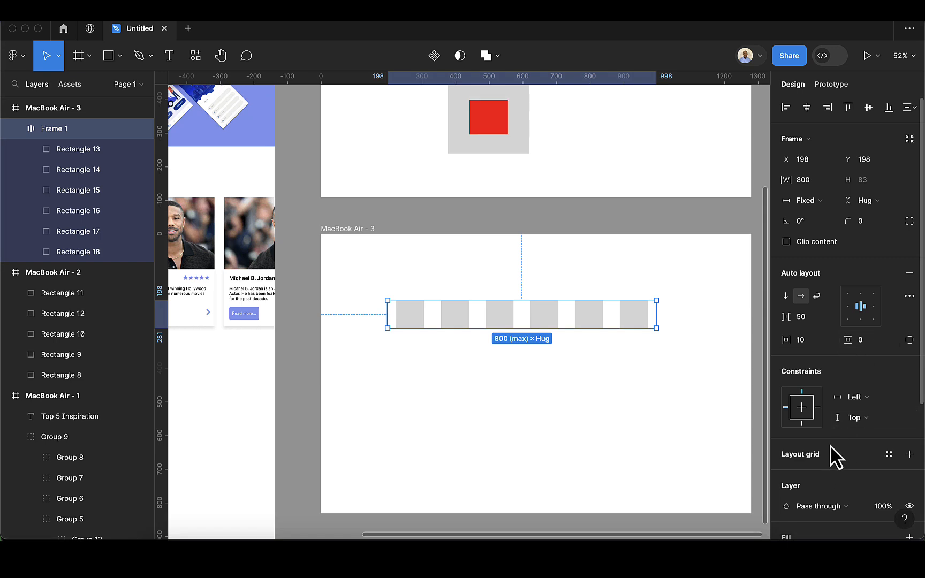
- Set the auto layout frame's vertical padding to 40
{"action": "left_click", "coordinate": [864, 347]}
{"action": "key", "text": "BackSpace"}
{"action": "type", "text": "40"}
{"action": "key", "text": "Return"}
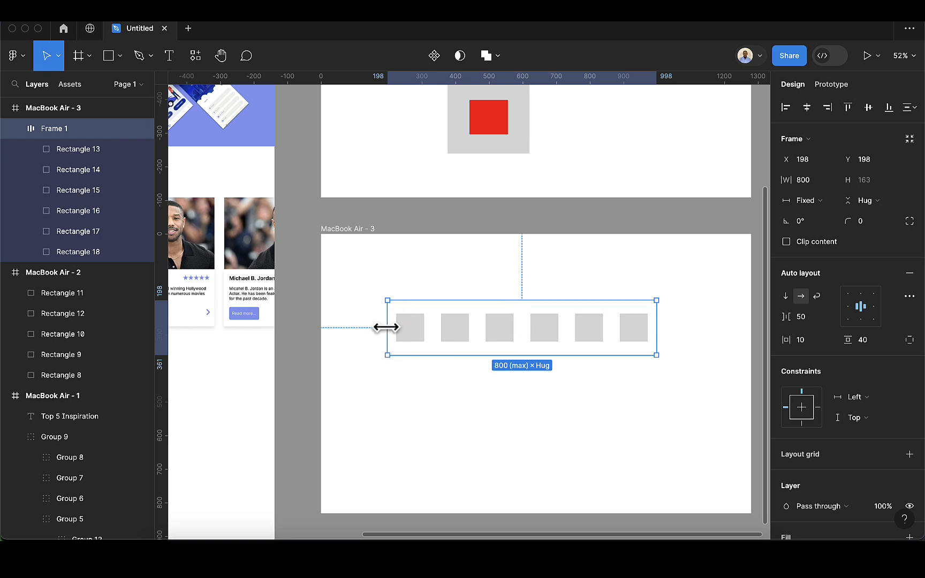
{"action": "left_click_drag", "start_coordinate": [391, 326], "coordinate": [395, 328]}
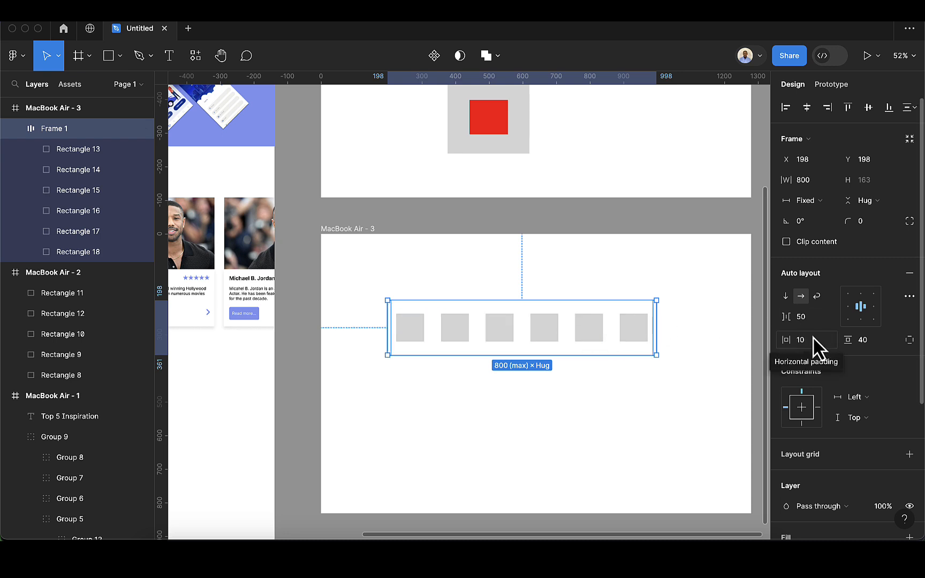
- Add a fill to the auto layout frame using the blue document colour 859BF0
{"action": "scroll", "coordinate": [819, 386], "scroll_direction": "down", "scroll_amount": 1}
{"action": "scroll", "coordinate": [819, 385], "scroll_direction": "down", "scroll_amount": 4}
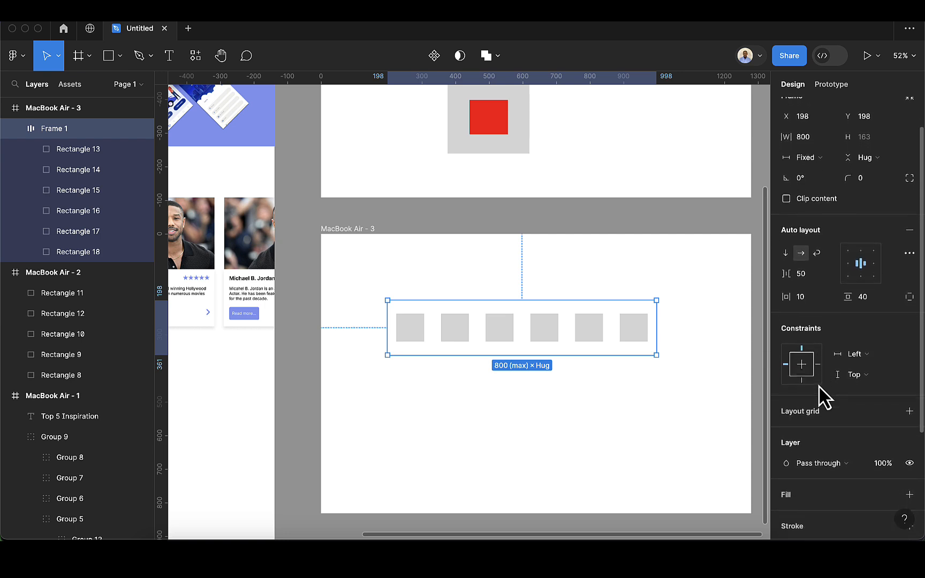
{"action": "scroll", "coordinate": [822, 396], "scroll_direction": "down", "scroll_amount": 4}
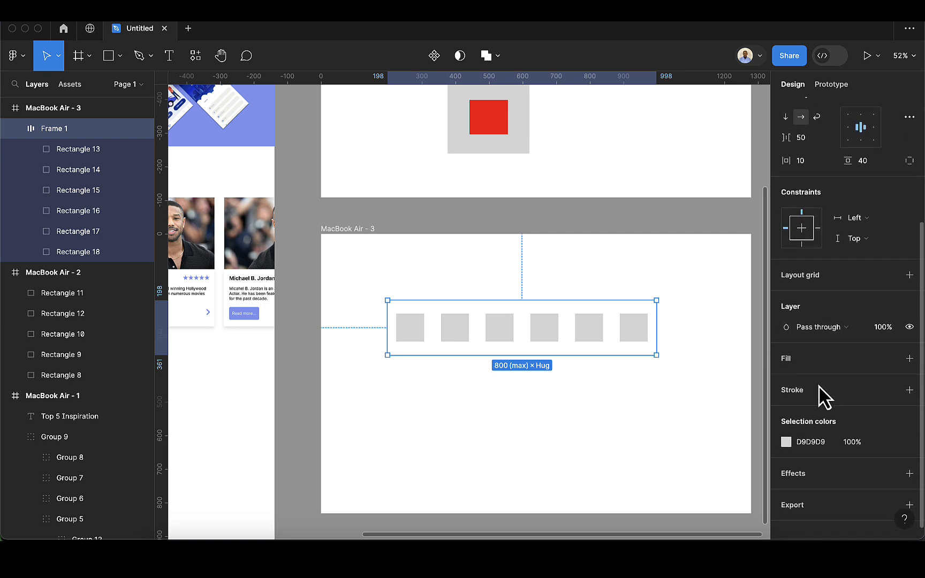
{"action": "left_click", "coordinate": [910, 356]}
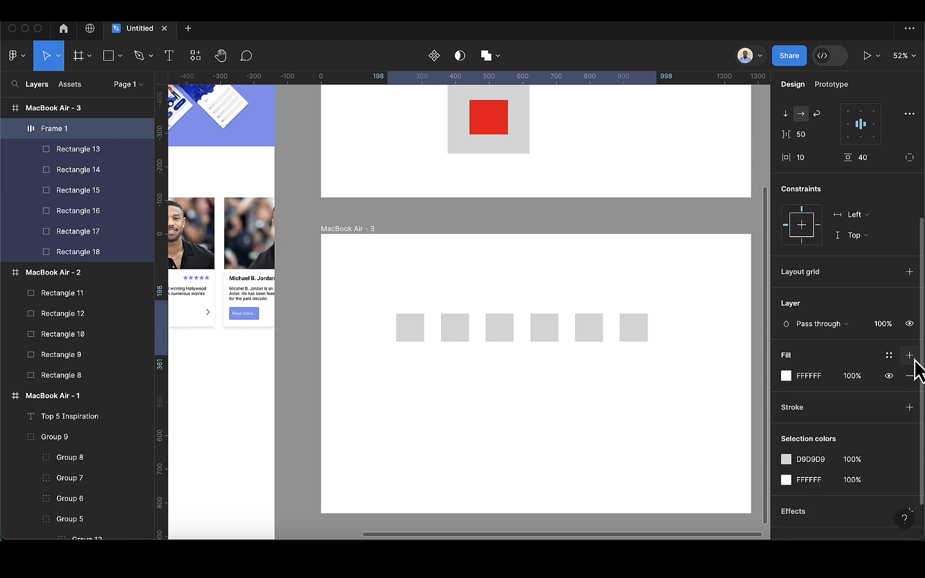
{"action": "left_click", "coordinate": [786, 376]}
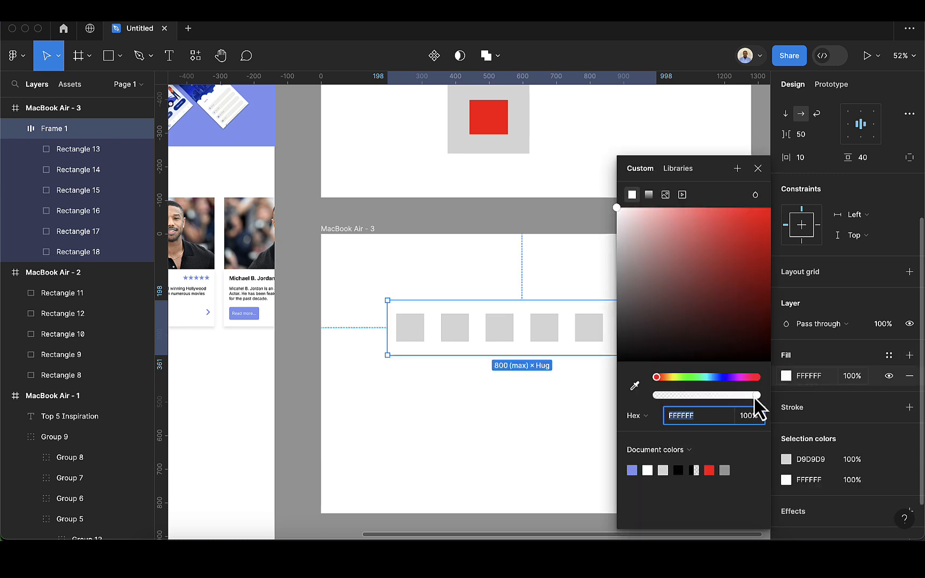
{"action": "left_click", "coordinate": [632, 470]}
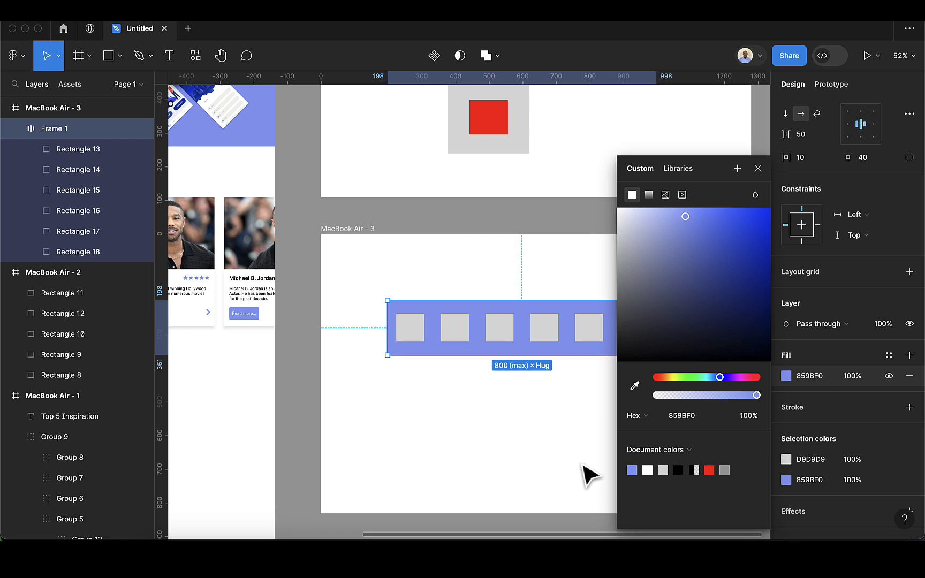
{"action": "left_click", "coordinate": [752, 168]}
{"action": "left_click", "coordinate": [554, 371]}
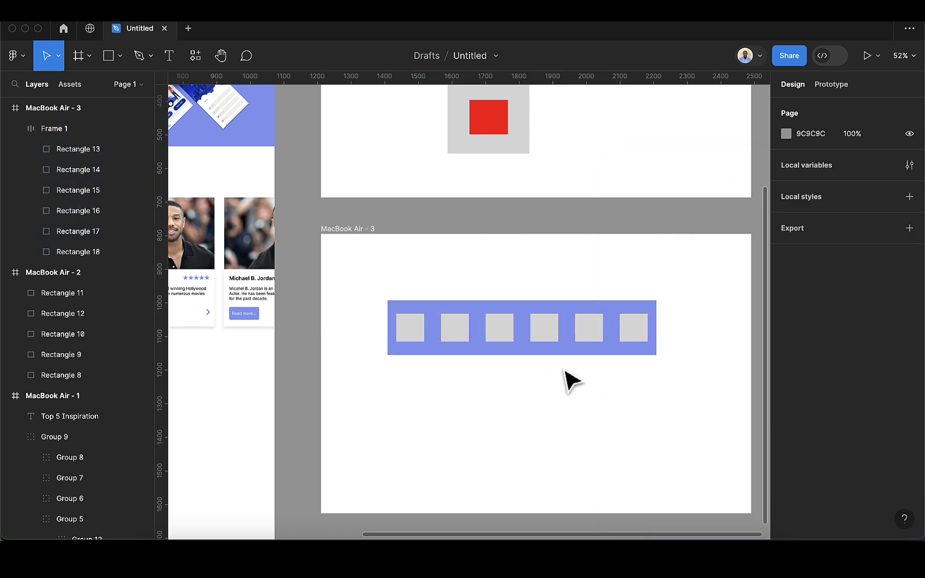
- Switch the blue auto layout frame to the wrap direction and narrow it to its 400 minimum width
{"action": "left_click", "coordinate": [650, 351]}
{"action": "left_click_drag", "start_coordinate": [656, 343], "coordinate": [543, 341]}
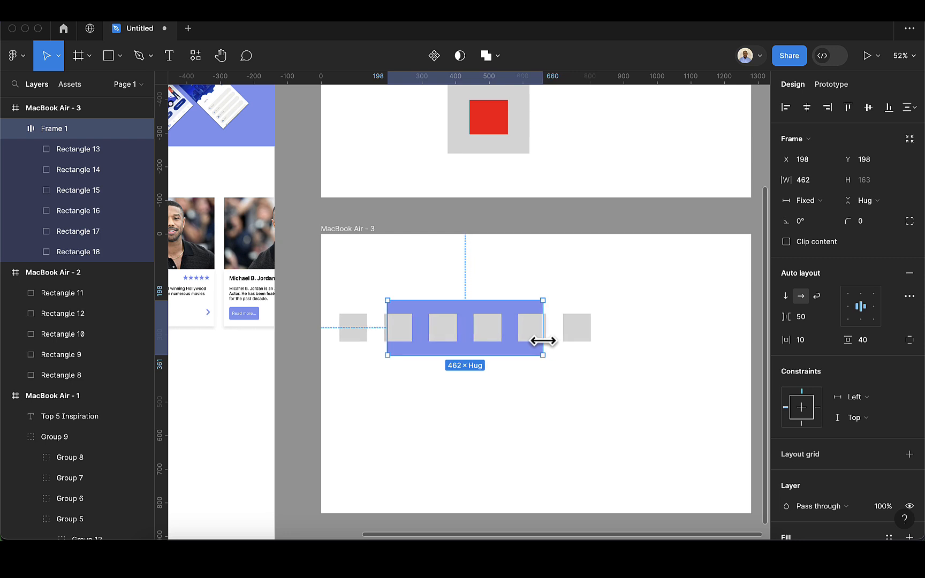
{"action": "left_click", "coordinate": [815, 297]}
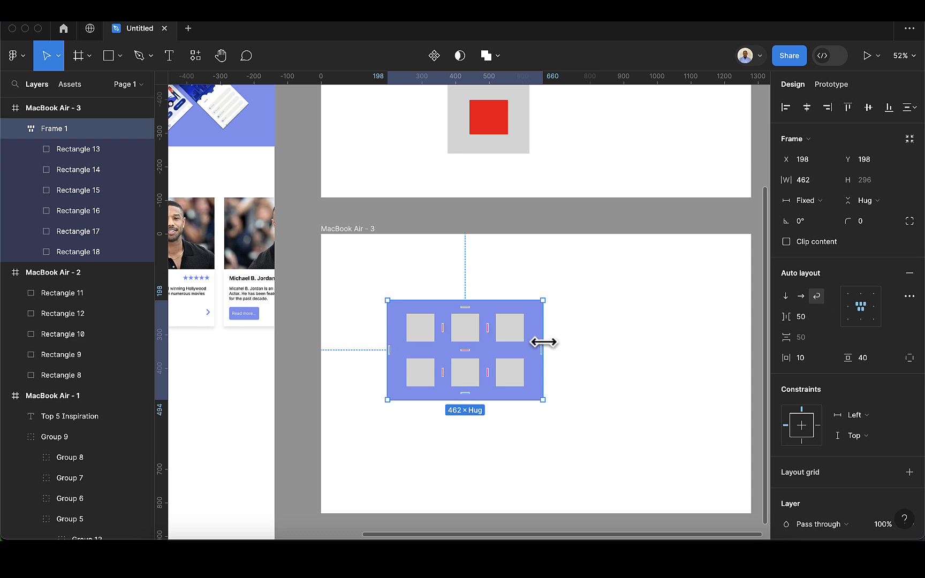
{"action": "left_click_drag", "start_coordinate": [543, 342], "coordinate": [502, 339]}
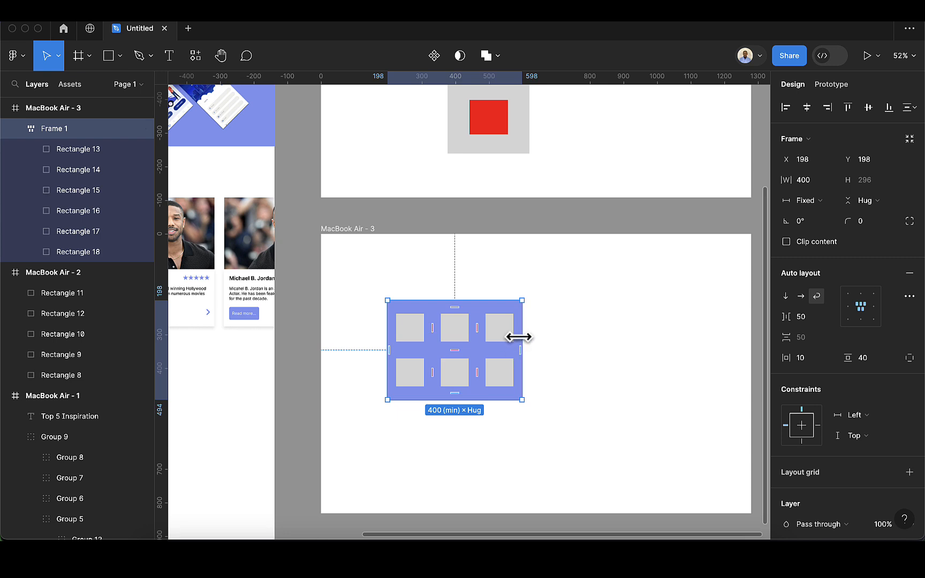
{"action": "left_click_drag", "start_coordinate": [520, 336], "coordinate": [482, 347]}
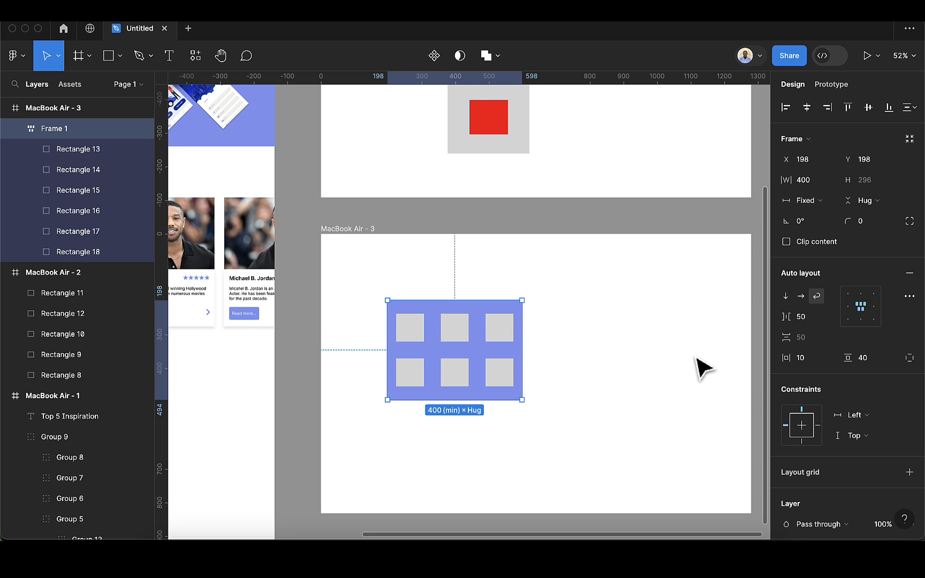
- Check the frame's minimum and maximum height options, and lower its top edge to make it about 282 high
{"action": "left_click", "coordinate": [892, 181]}
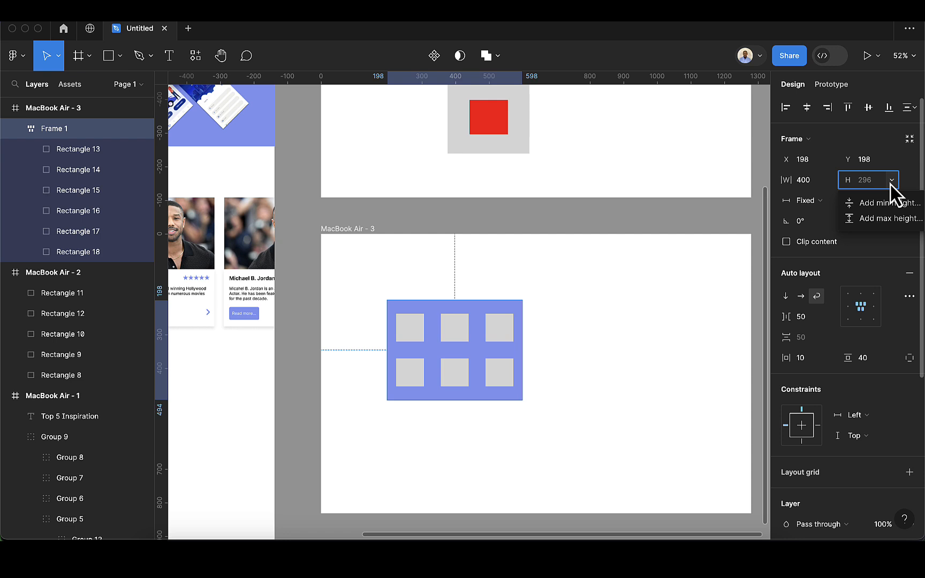
{"action": "left_click", "coordinate": [891, 182]}
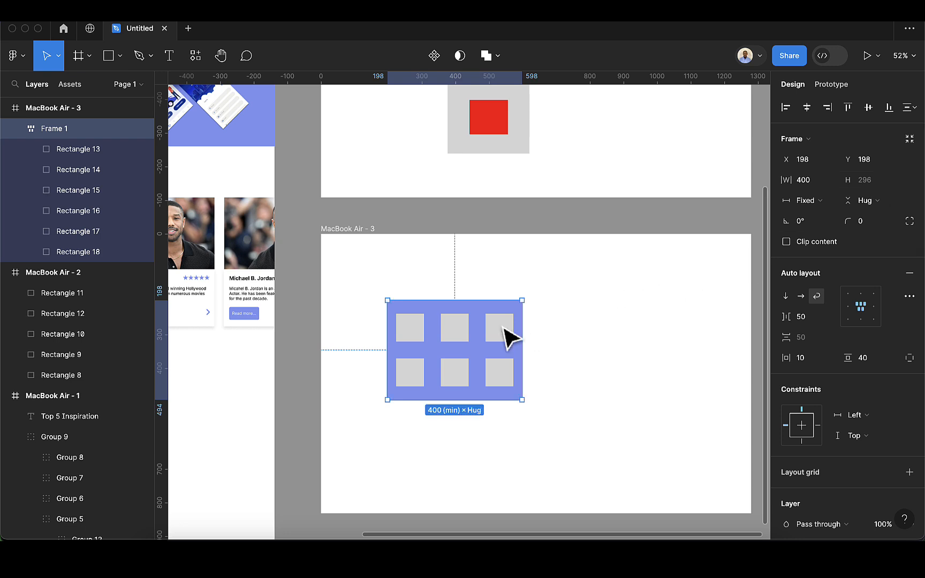
{"action": "left_click_drag", "start_coordinate": [456, 301], "coordinate": [475, 305]}
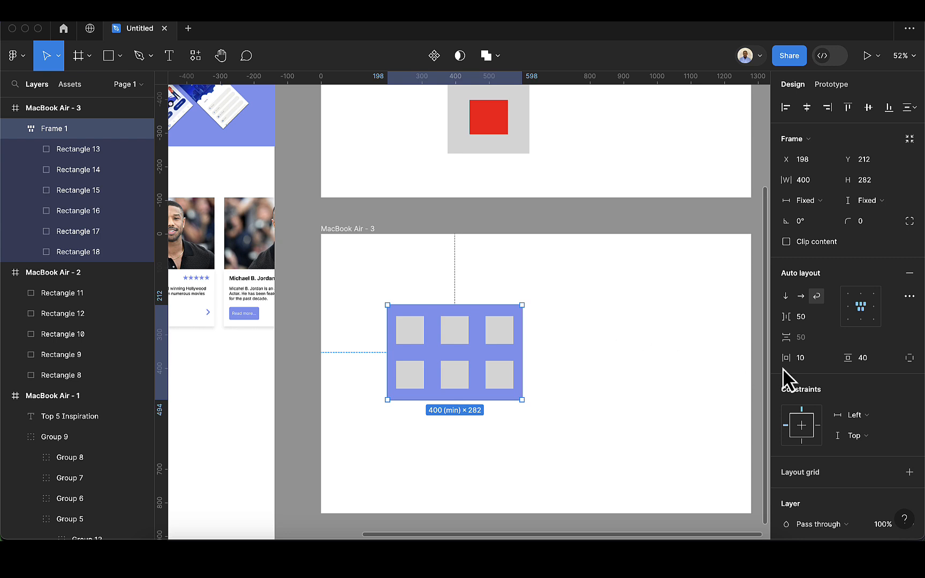
{"action": "scroll", "coordinate": [807, 402], "scroll_direction": "down", "scroll_amount": 1}
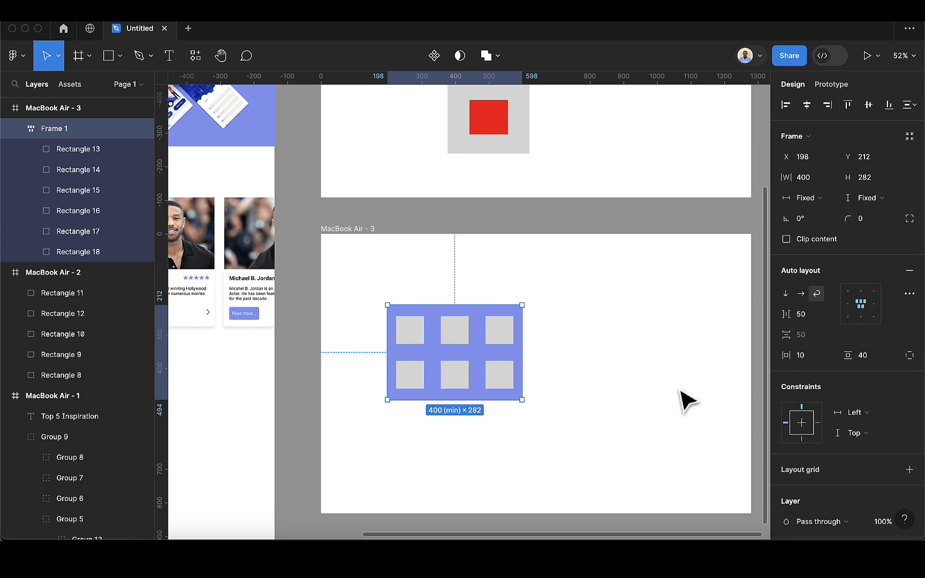